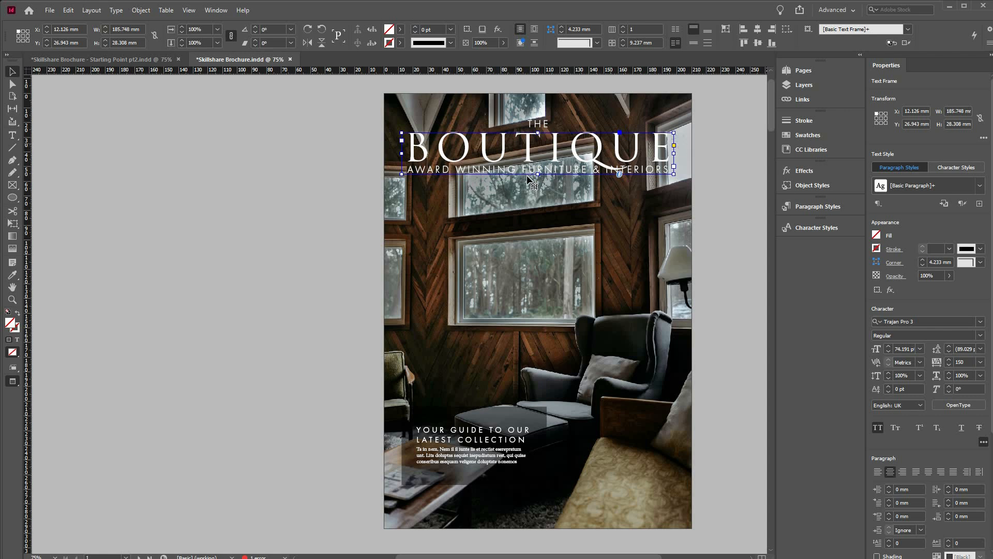
# Switch to the Skillshare Brochure - Starting Point pt2 document and review its fonts worksheet spread, returning to the cover page.
pyautogui.click(707, 208)
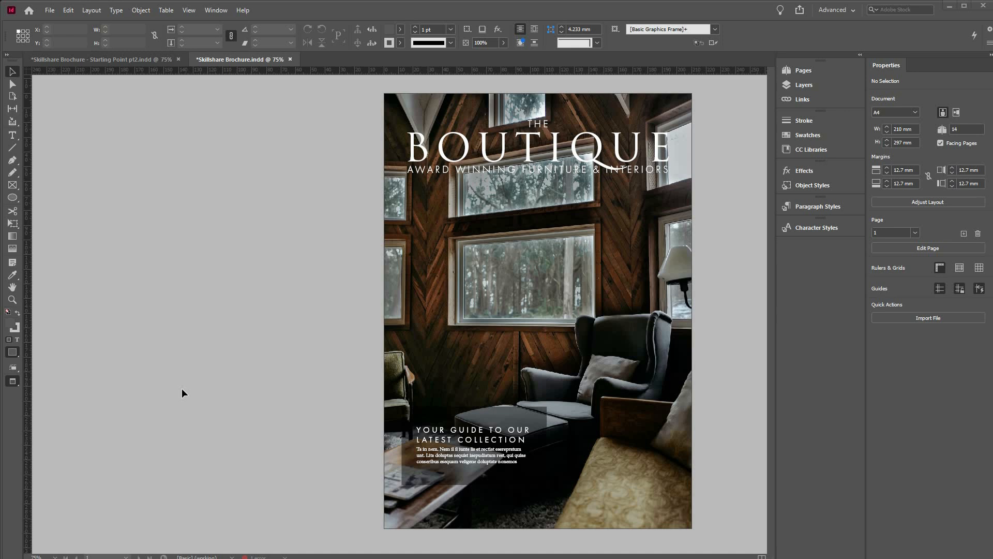
pyautogui.click(133, 61)
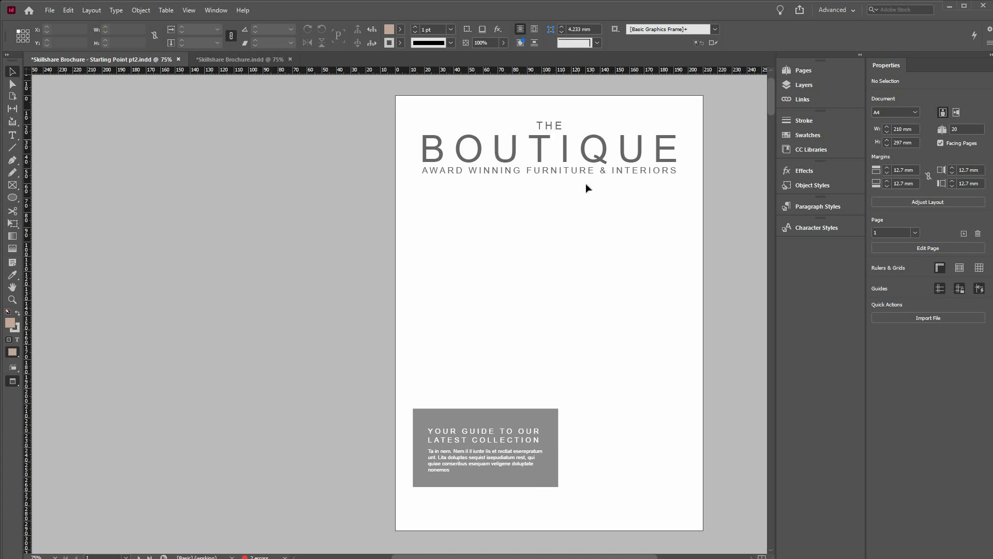
pyautogui.scroll(-20, 594, 189)
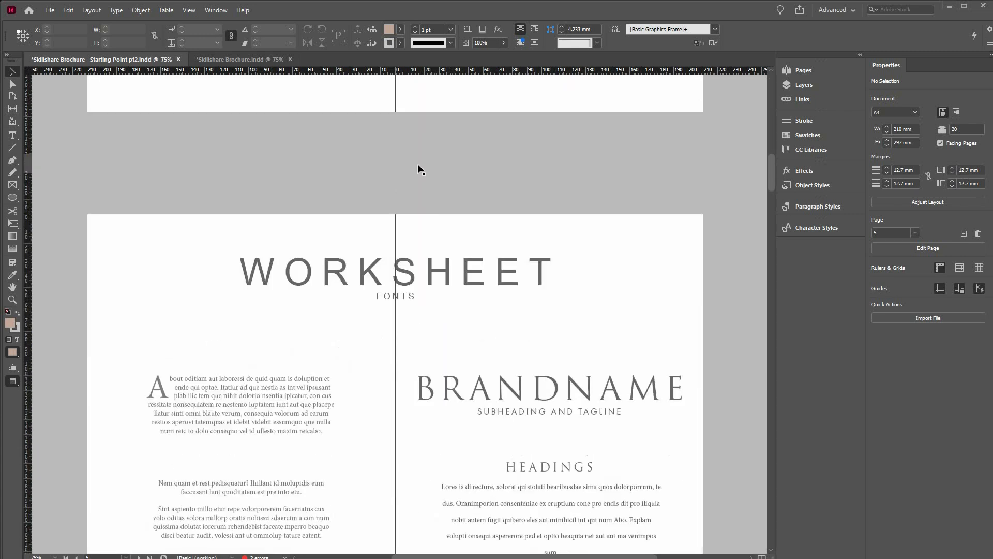
pyautogui.scroll(1, 569, 287)
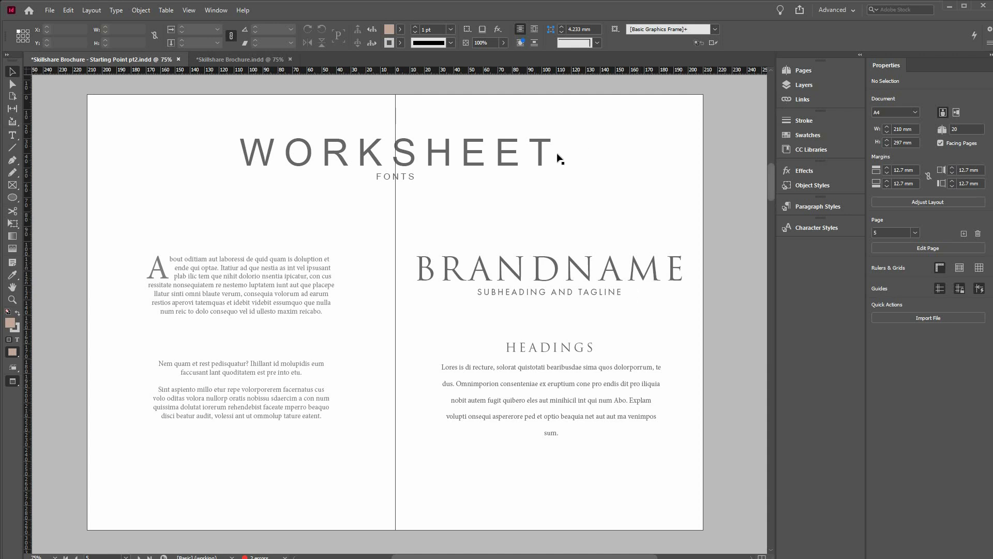
pyautogui.hotkey('ctrl', 'shift', 'pageup')
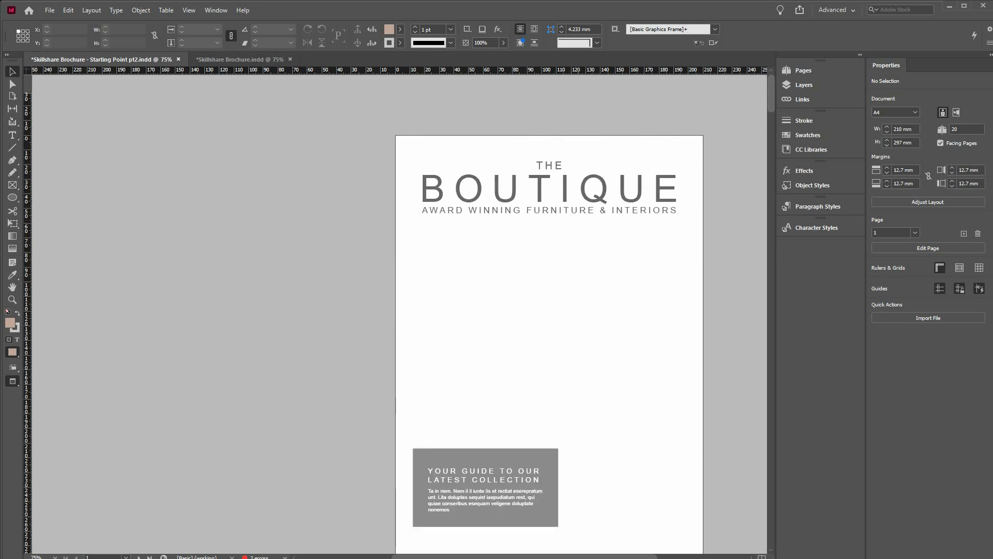
# Set the BOUTIQUE cover title in Trajan Pro 3 Regular and reduce its tracking until the word fits on one line.
pyautogui.click(564, 198)
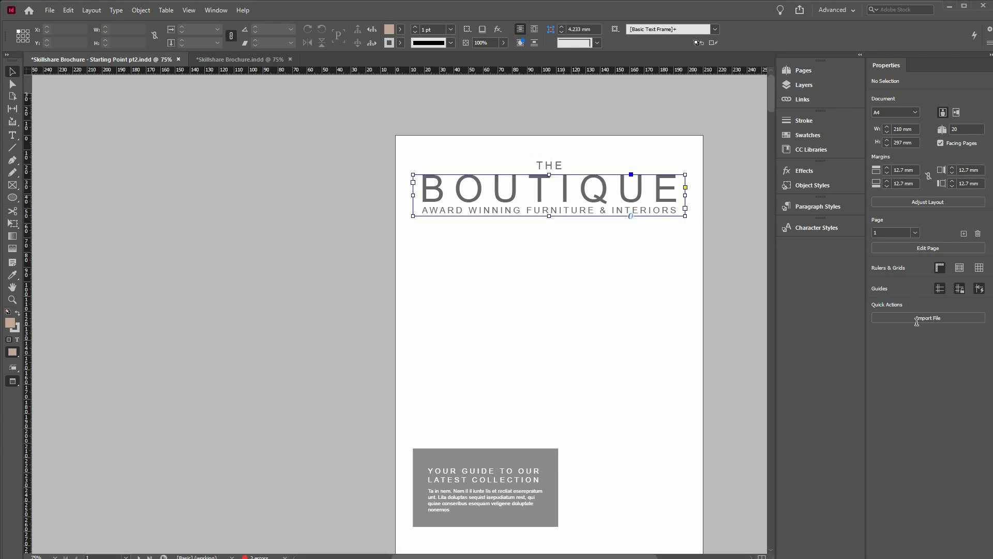
pyautogui.click(919, 321)
pyautogui.write('traj')
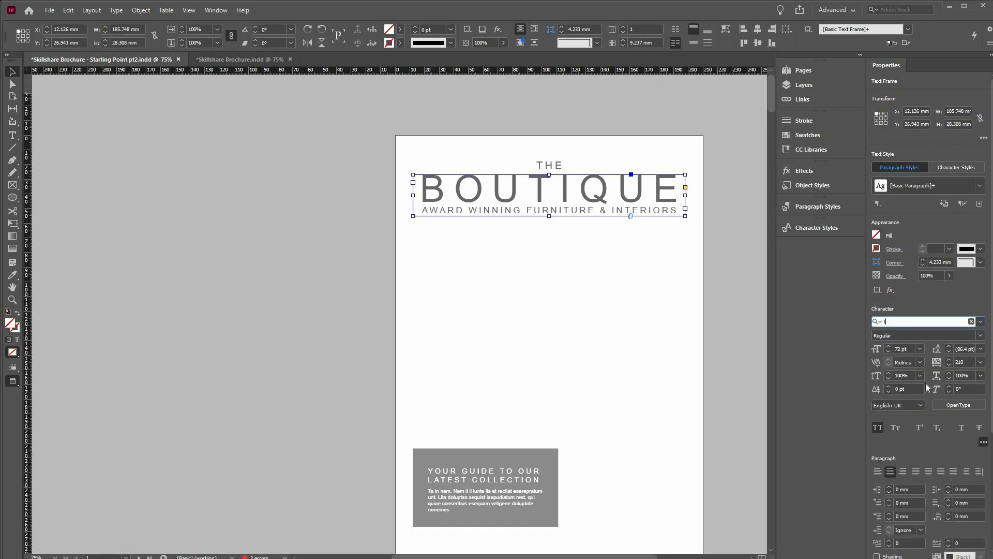
pyautogui.press('Down')
pyautogui.press('Down')
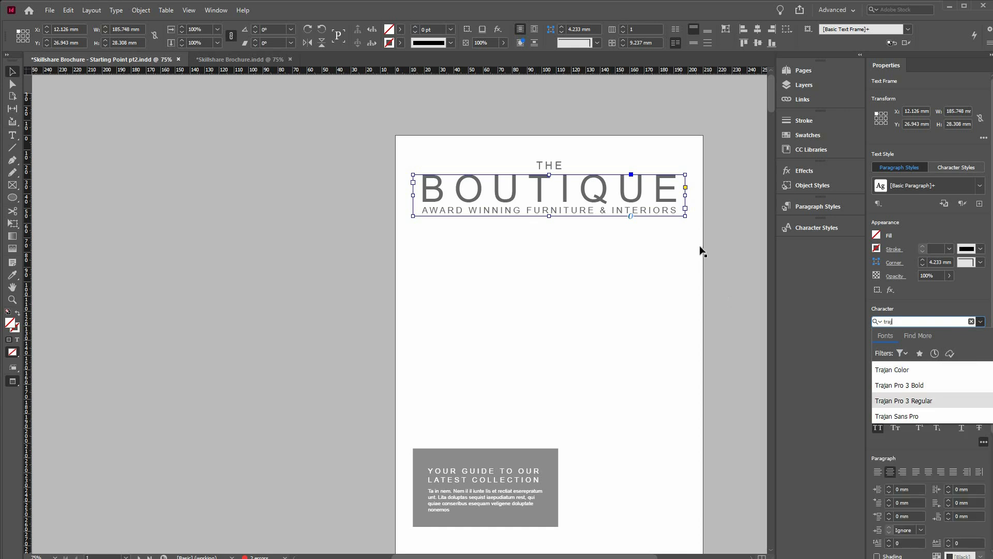
pyautogui.press('Return')
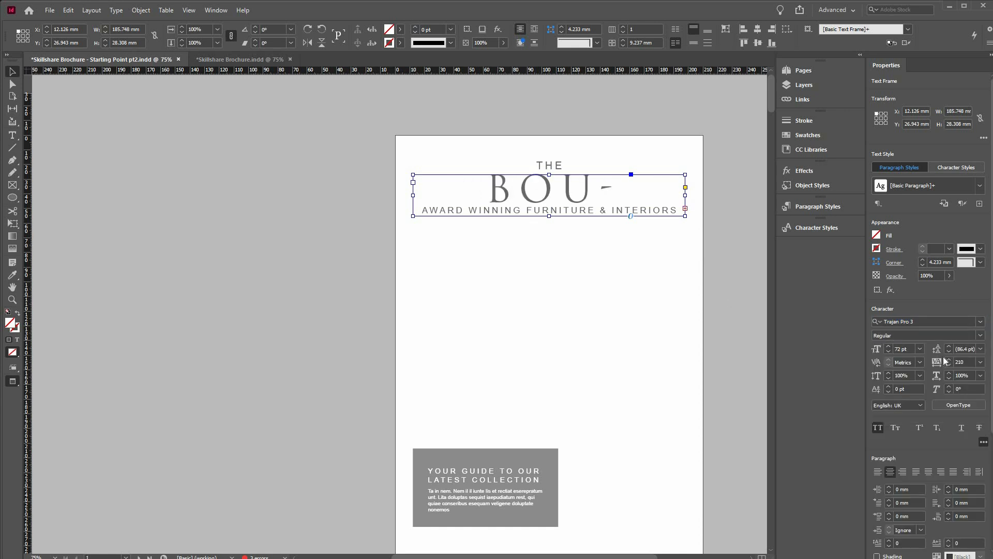
pyautogui.click(949, 365)
pyautogui.hotkey('ctrl', 'shift', 'a')
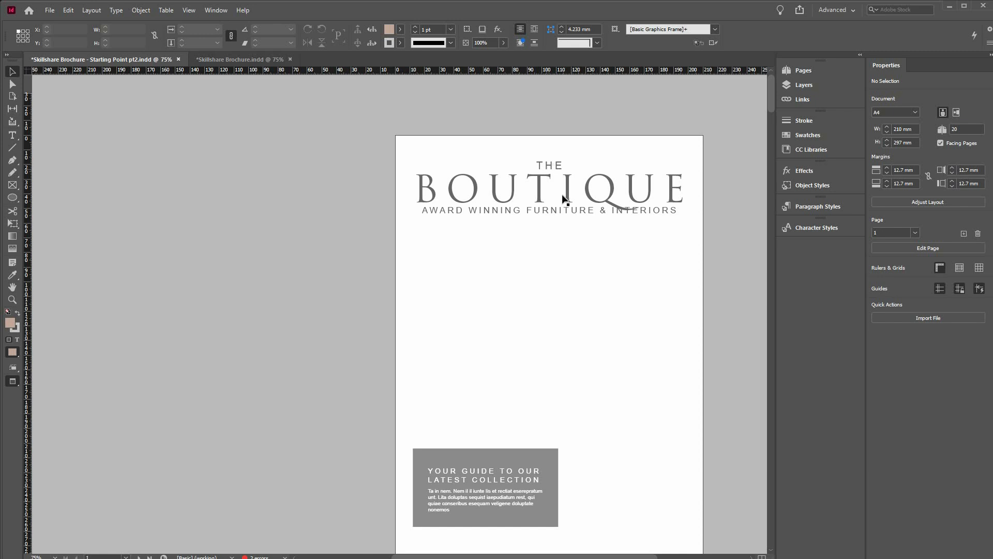
# Apply the Futura PT Medium font to both the "THE" line and the "Award Winning Furniture & Interiors" tagline.
pyautogui.click(553, 167)
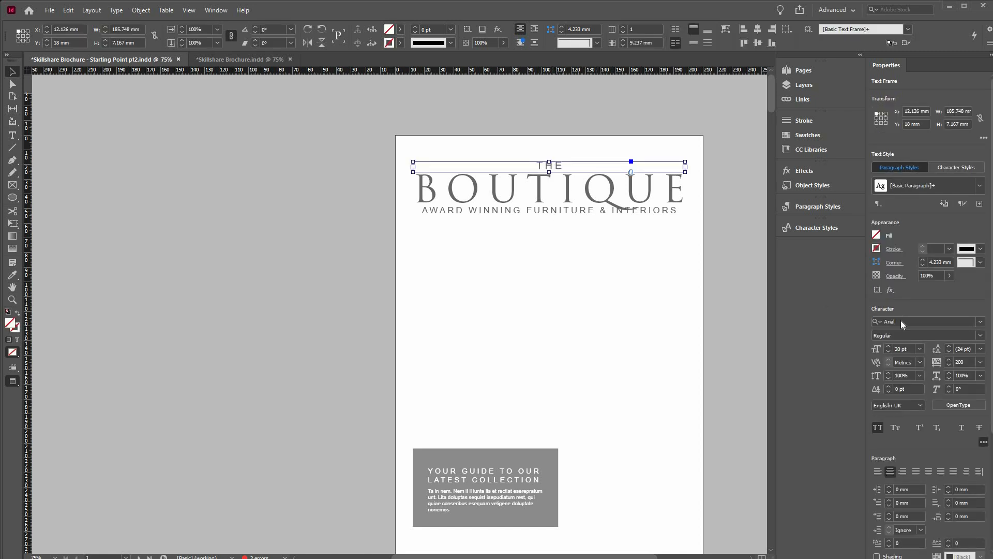
pyautogui.hotkey('ctrl', 'a')
pyautogui.click(901, 320)
pyautogui.write('fut')
pyautogui.press('Down')
pyautogui.press('Down')
pyautogui.press('Down')
pyautogui.press('Down')
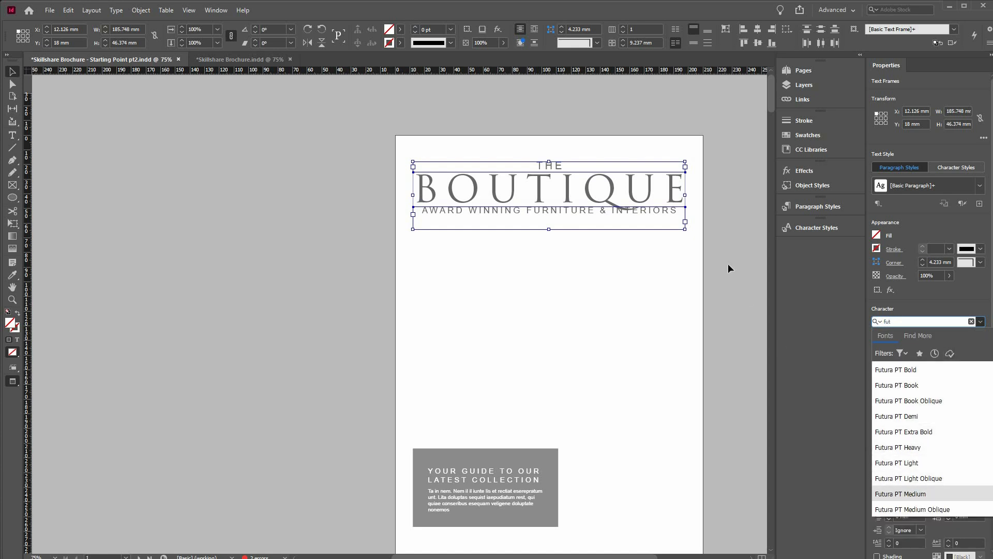
pyautogui.press('Return')
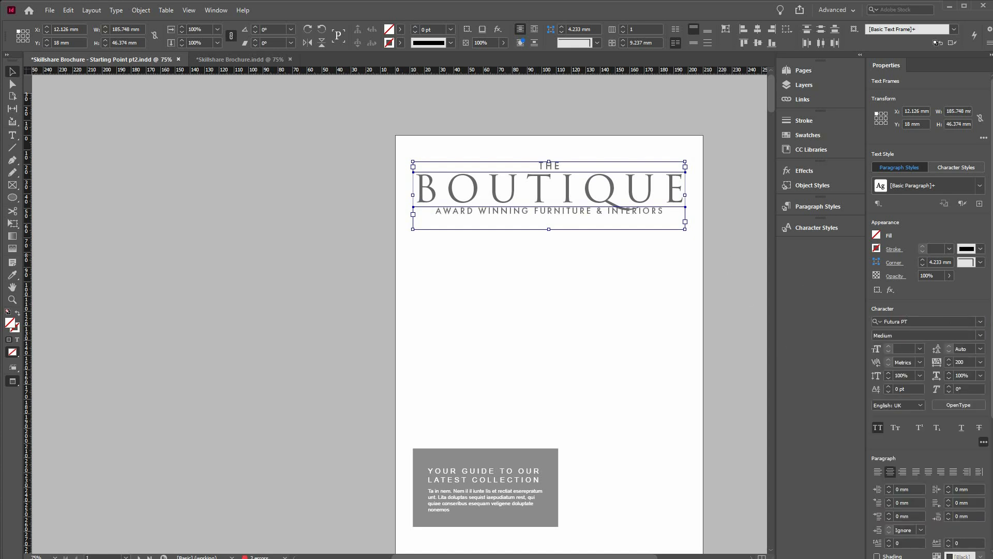
# Change the font style of the "THE" line and the tagline to Book.
pyautogui.click(980, 335)
pyautogui.press('Down')
pyautogui.press('Down')
pyautogui.press('Return')
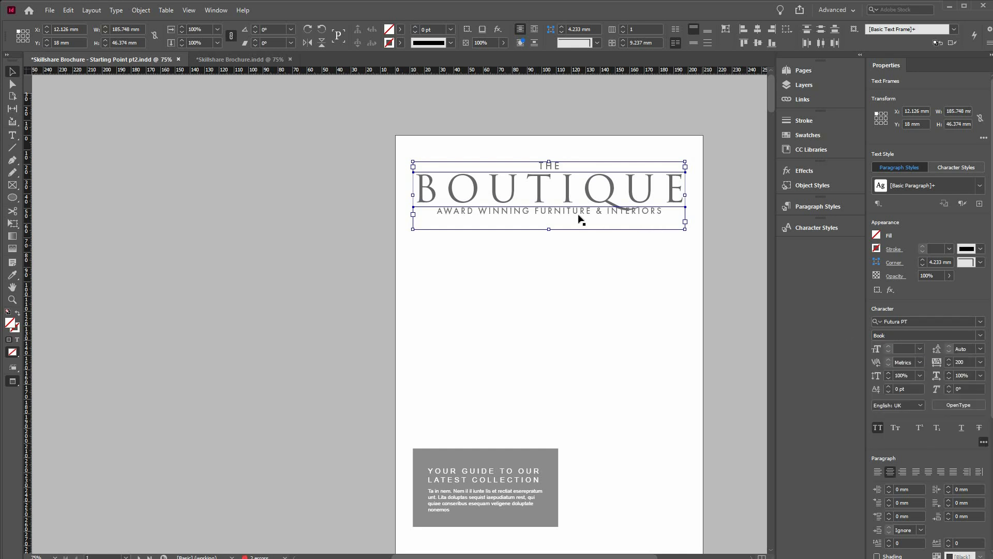
# Check the tagline's type settings in Skillshare Brochure.indd and set the starting document's cover tagline to 20 pt.
pyautogui.click(246, 79)
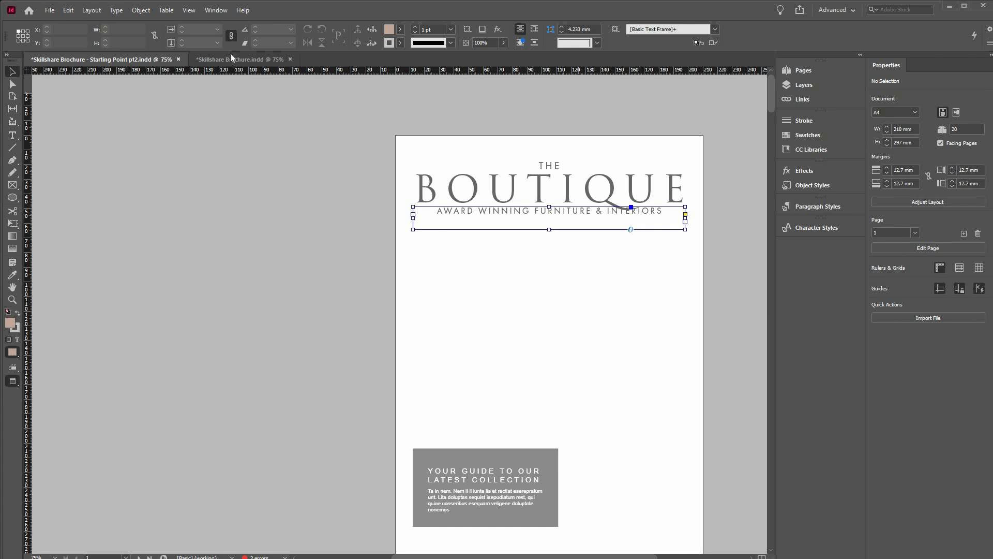
pyautogui.click(231, 58)
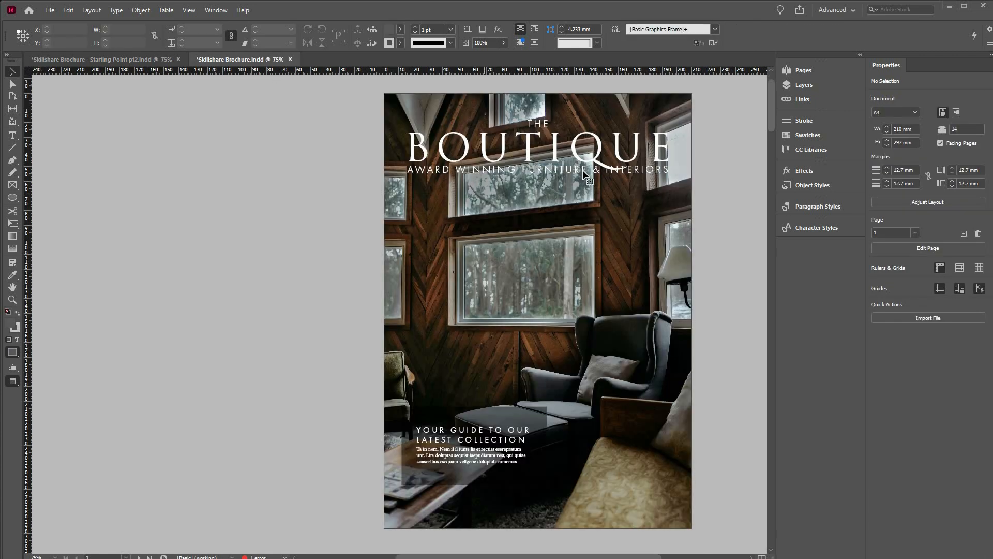
pyautogui.click(585, 176)
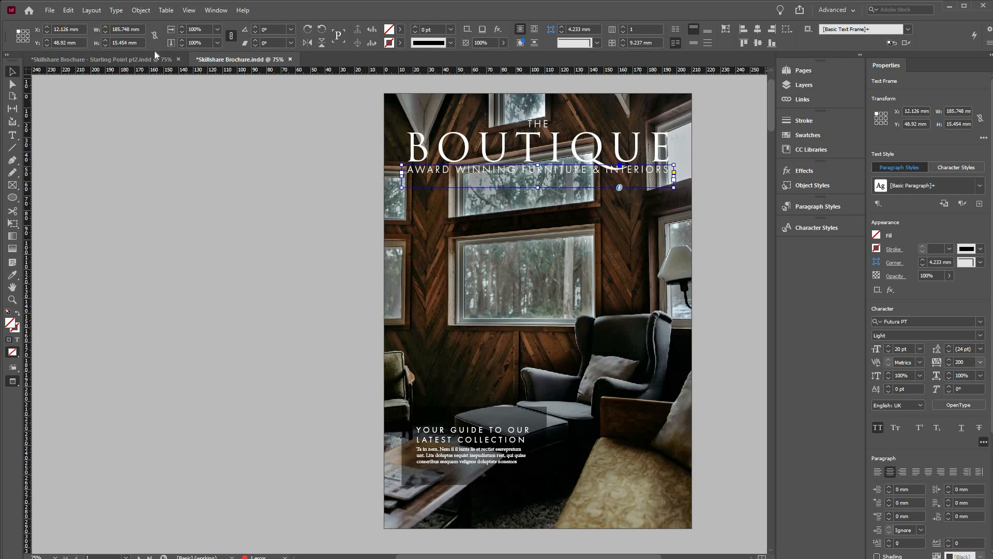
pyautogui.hotkey('ctrl', 'Tab')
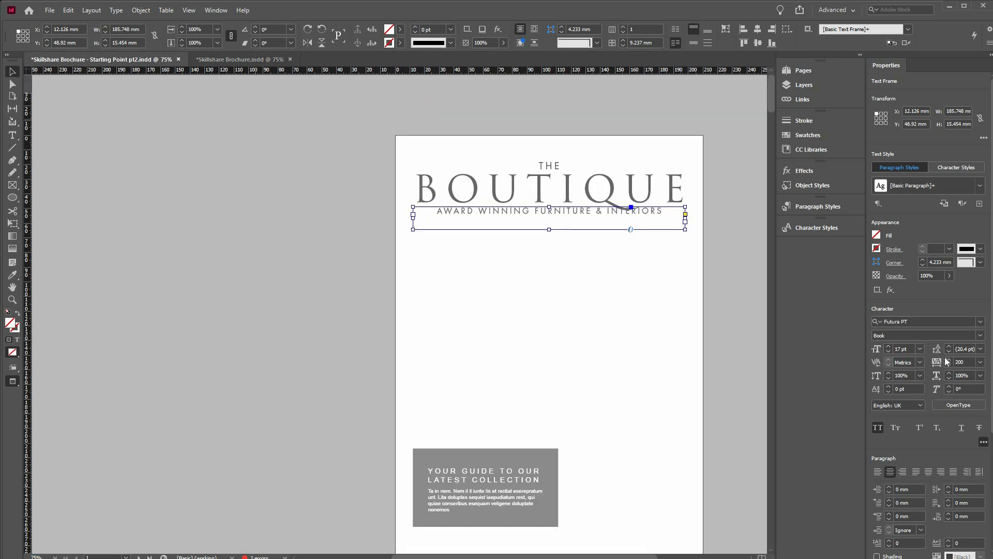
pyautogui.click(889, 345)
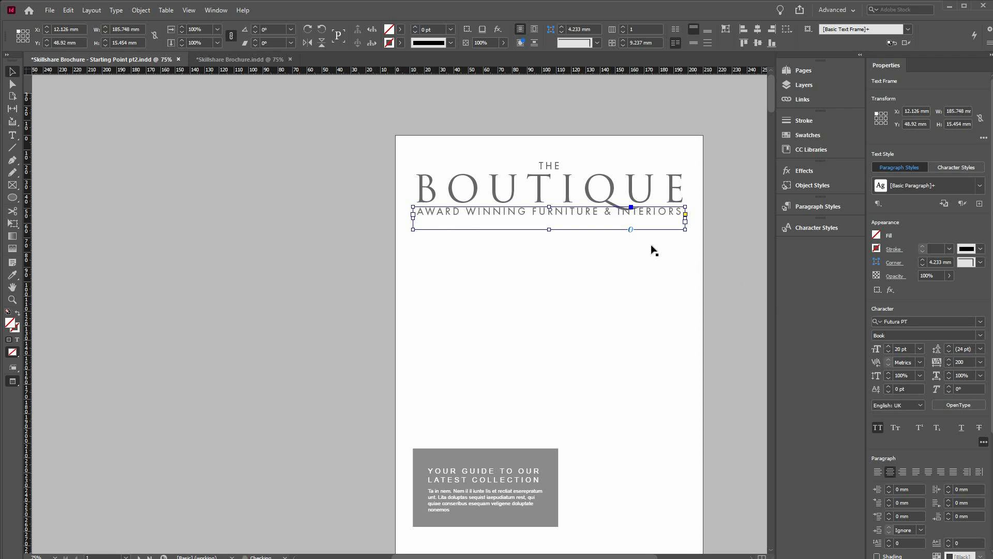
pyautogui.click(610, 240)
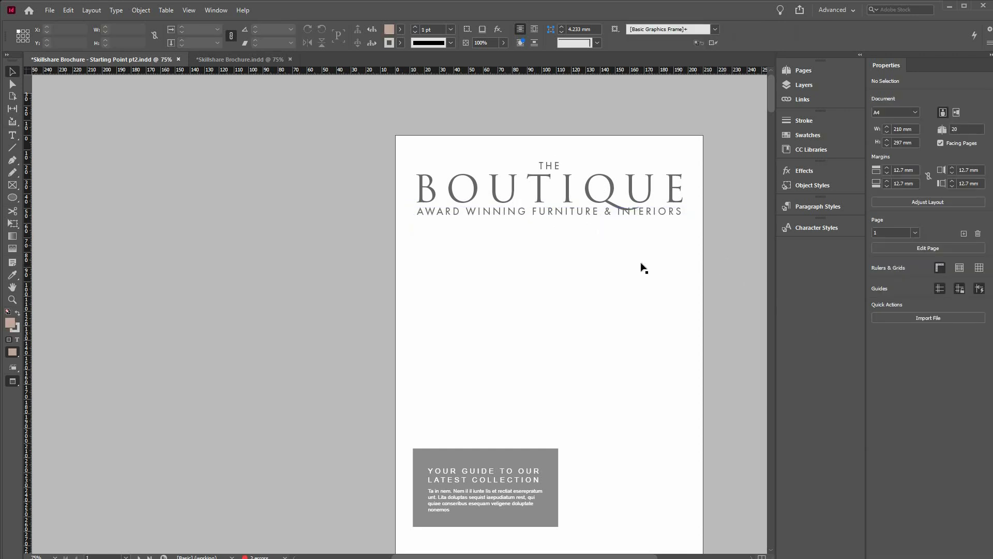
# Examine which paragraph style the cover subheading uses and review the worksheet's font samples, ending back on the cover.
pyautogui.scroll(-2, 642, 271)
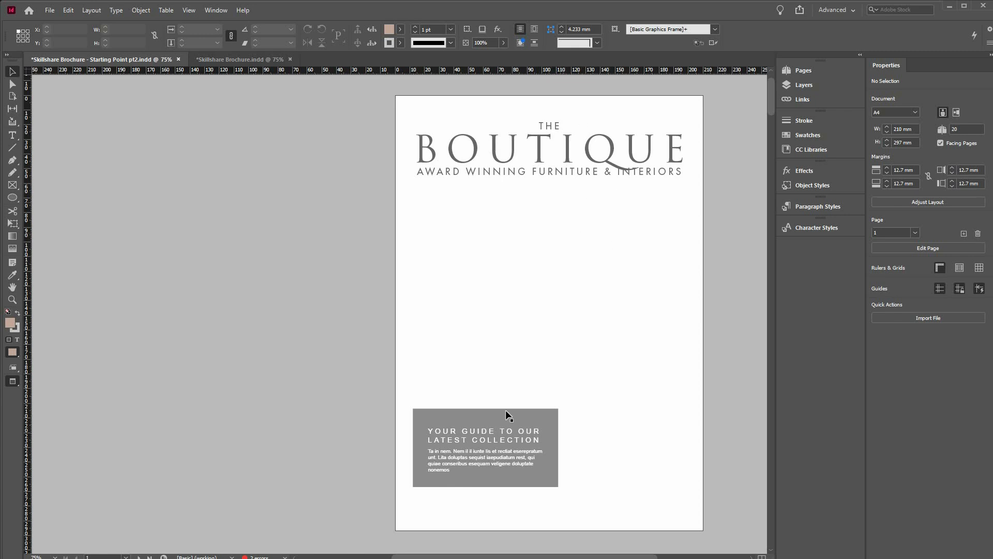
pyautogui.scroll(-1, 508, 401)
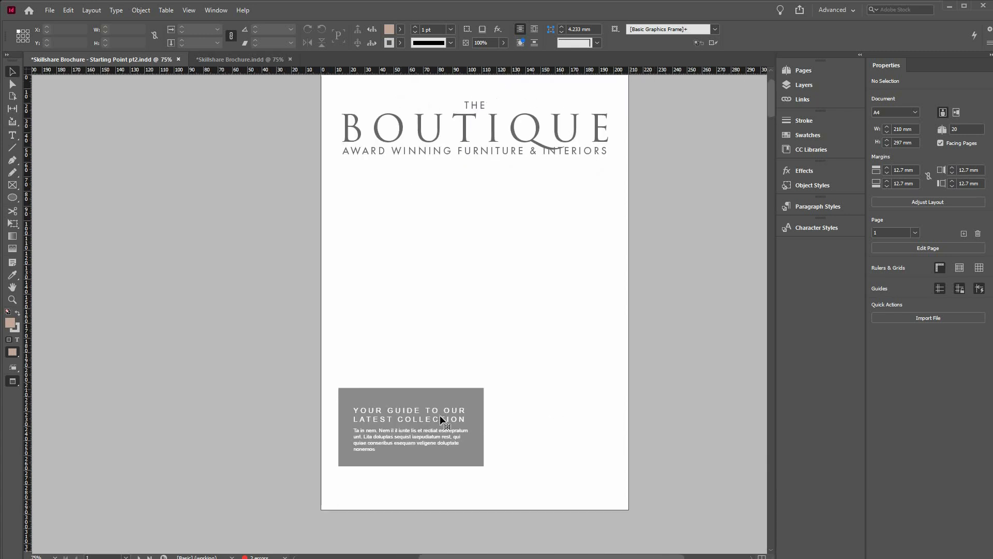
pyautogui.click(439, 415)
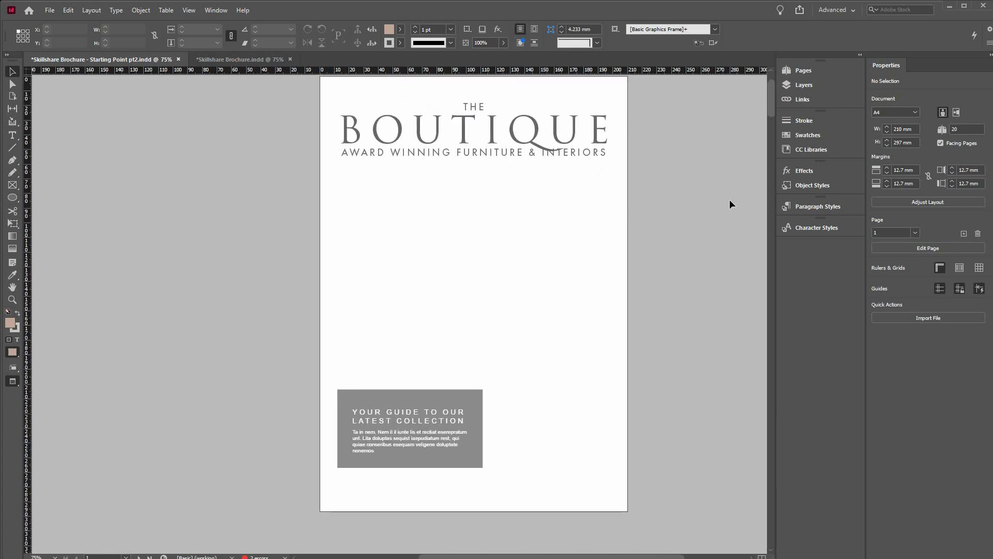
pyautogui.click(817, 208)
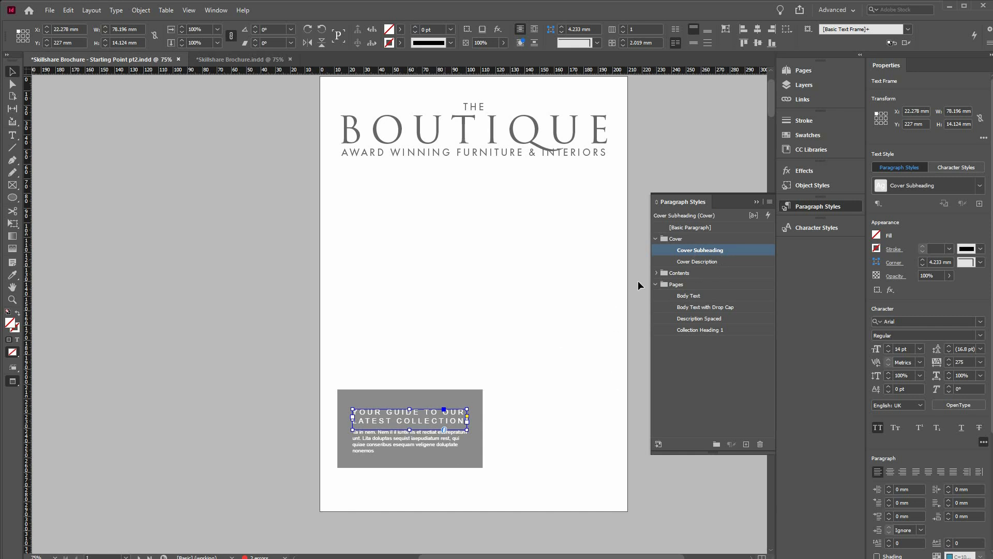
pyautogui.click(378, 364)
pyautogui.scroll(-5, 540, 300)
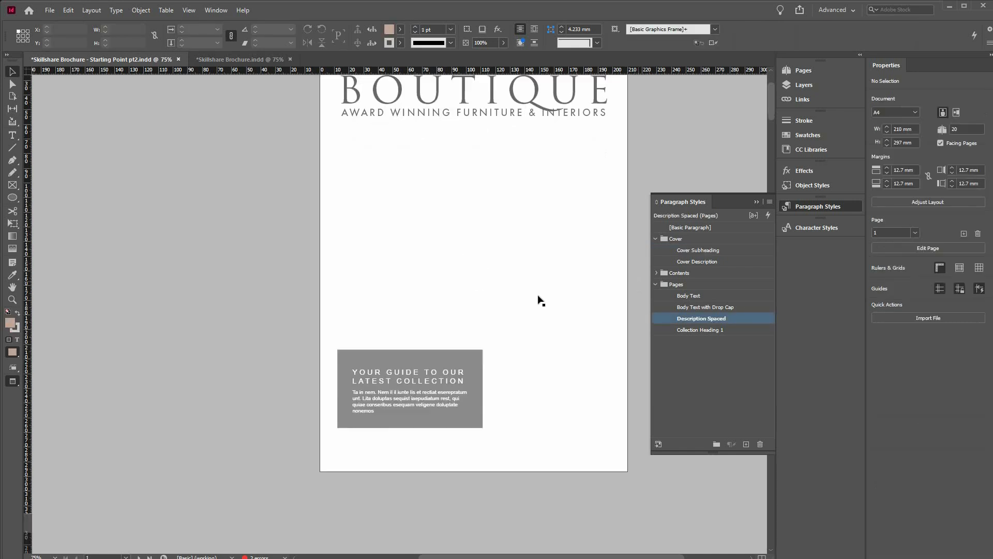
pyautogui.scroll(4, 540, 300)
pyautogui.scroll(-20, 537, 302)
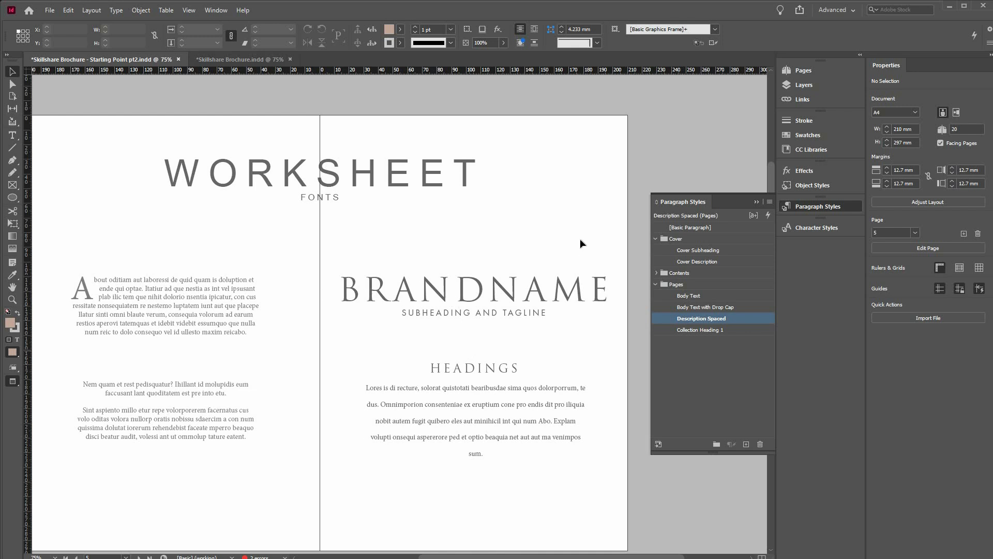
pyautogui.scroll(20, 583, 236)
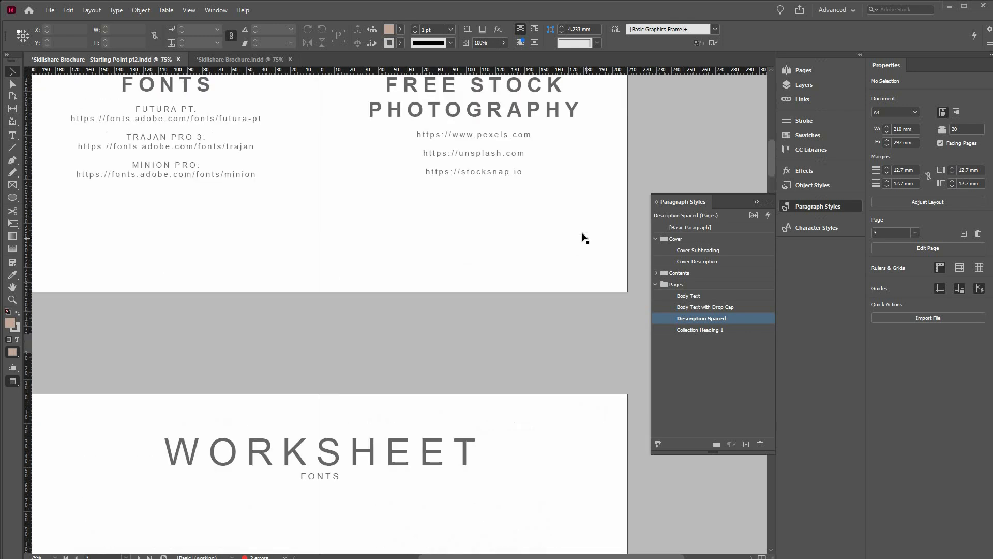
pyautogui.scroll(-2, 492, 387)
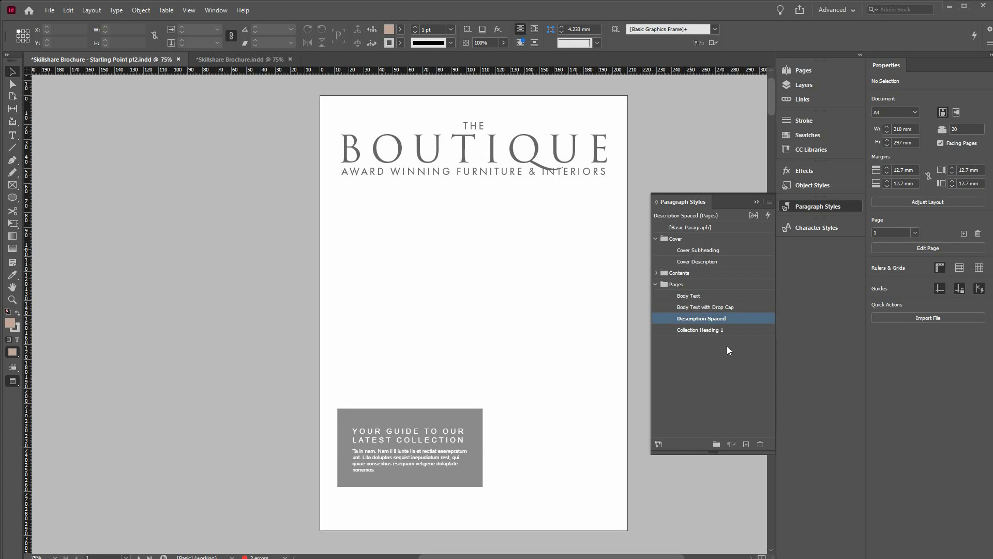
# Edit the Cover Subheading paragraph style to use the Futura PT font family in the Book style.
pyautogui.doubleClick(690, 249)
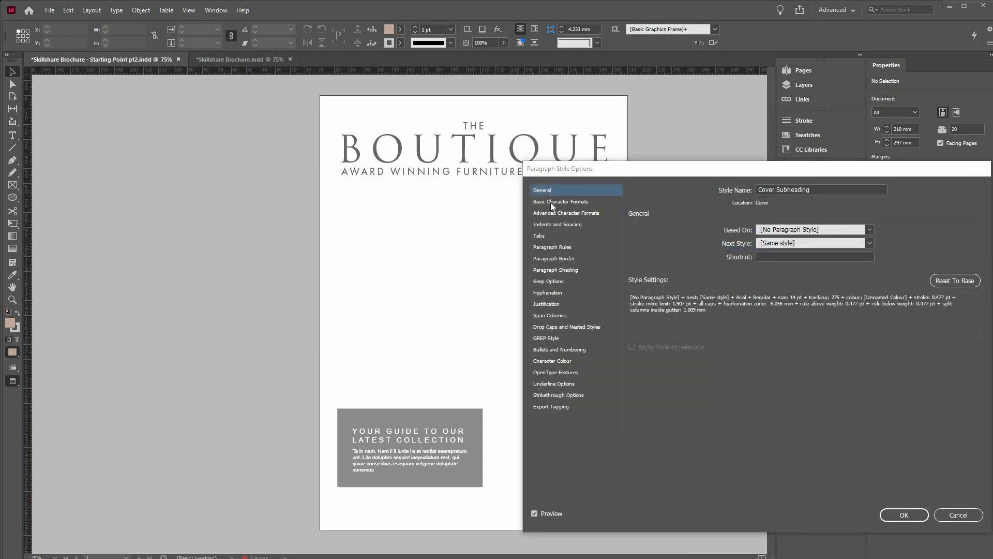
pyautogui.click(582, 204)
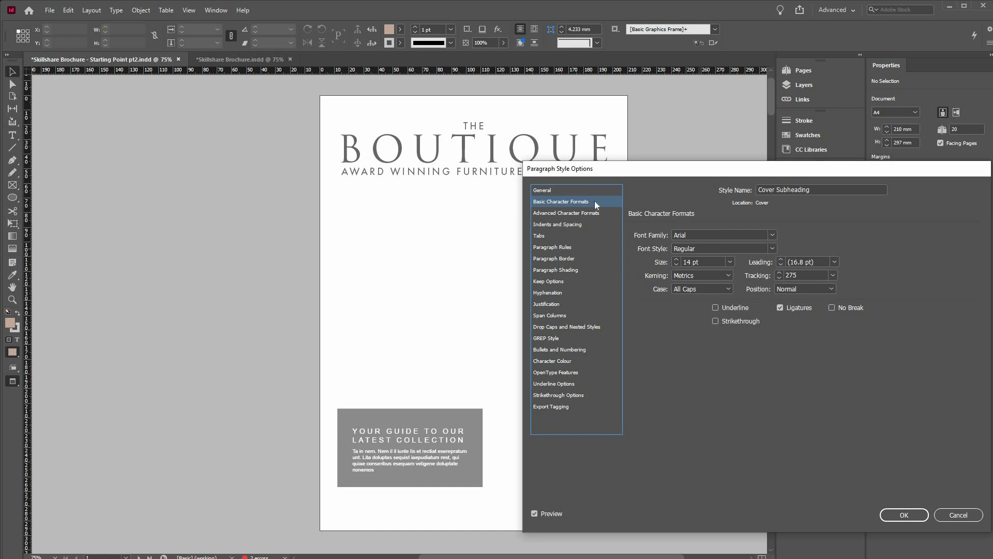
pyautogui.click(743, 234)
pyautogui.doubleClick(716, 239)
pyautogui.write('Futura PT')
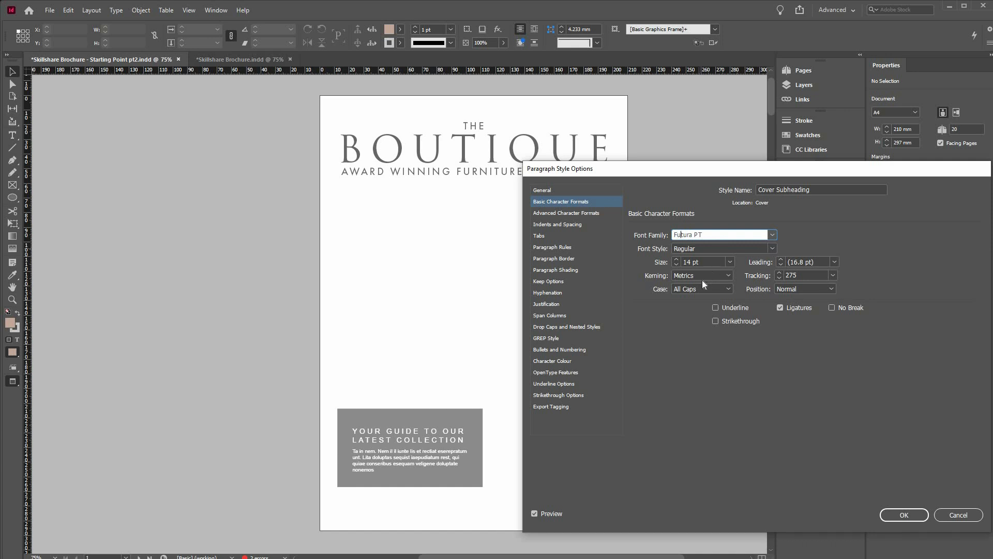
pyautogui.press('Tab')
pyautogui.hotkey('alt', 'Down')
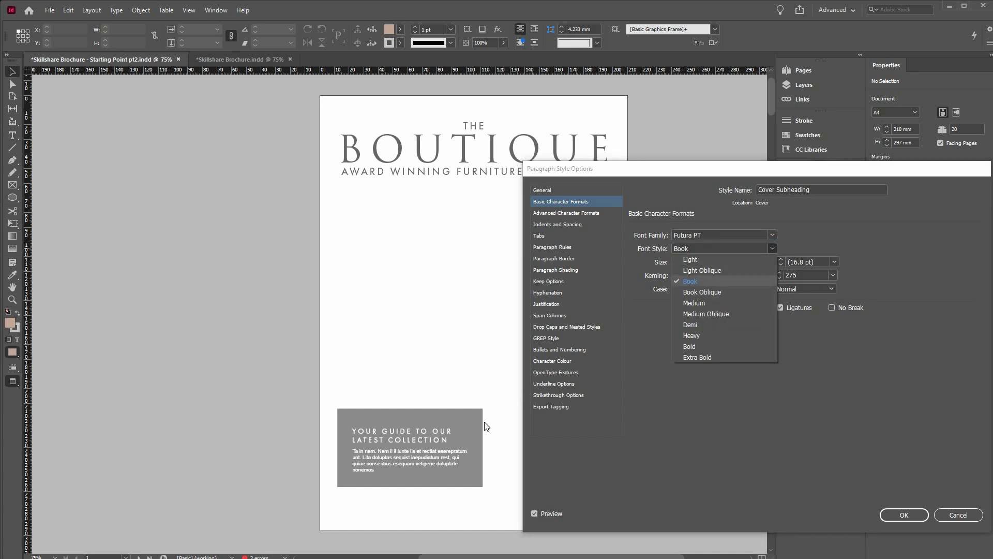
pyautogui.press('Return')
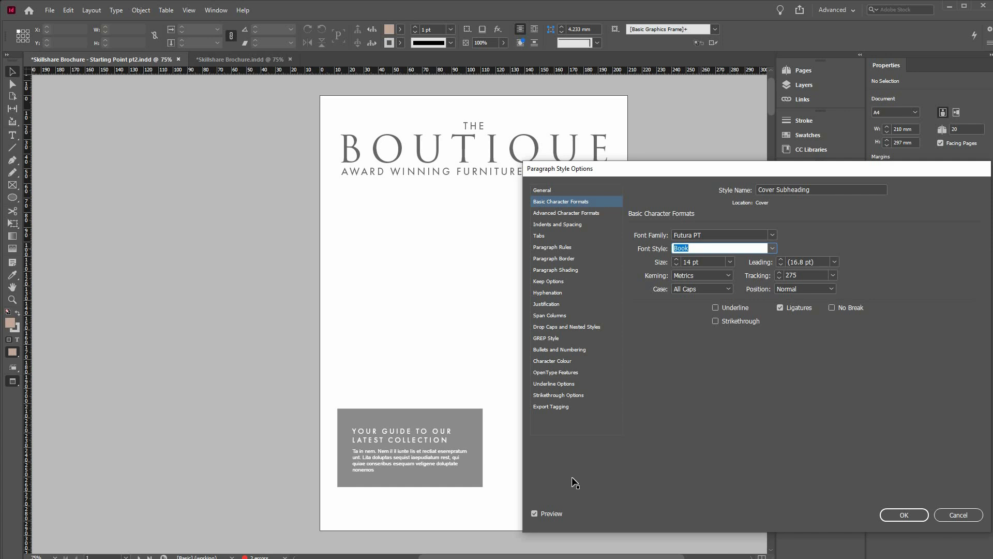
pyautogui.press('Return')
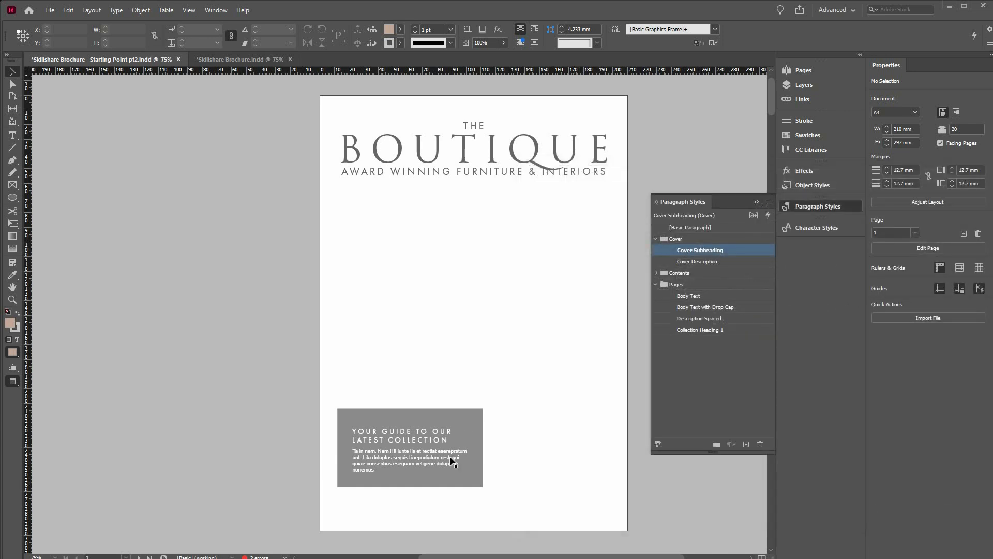
# Edit the Cover Description paragraph style to use the Minion Pro font family.
pyautogui.doubleClick(716, 260)
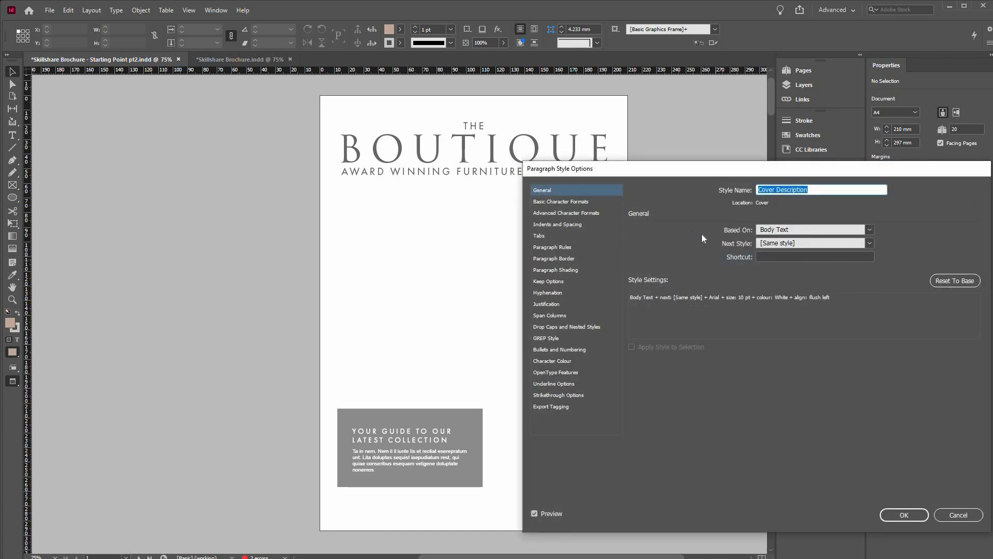
pyautogui.click(561, 201)
pyautogui.click(702, 234)
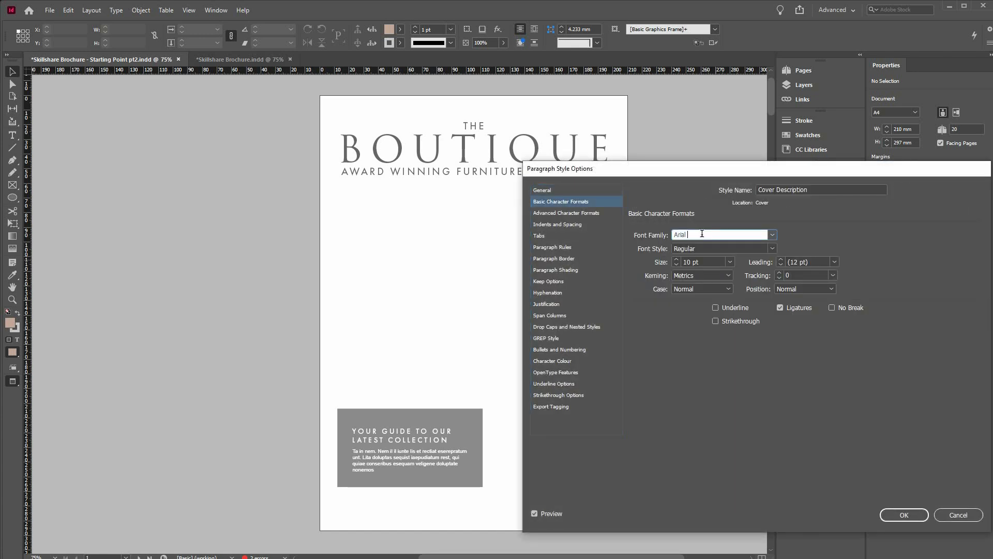
pyautogui.doubleClick(702, 233)
pyautogui.write('Minion Pro')
pyautogui.press('Return')
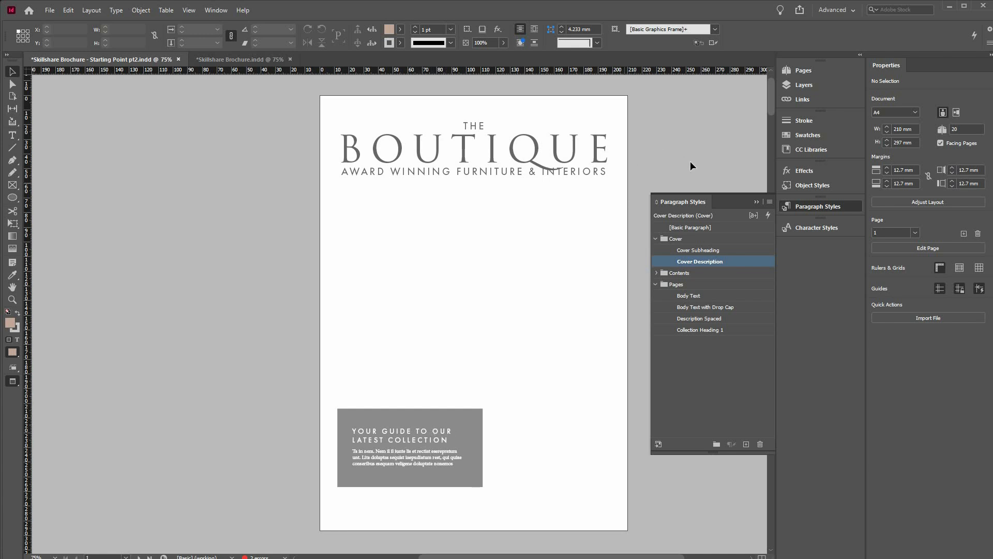
# Place the armchair interior photo in the full-page cover image frame and fill the frame proportionally.
pyautogui.press('w')
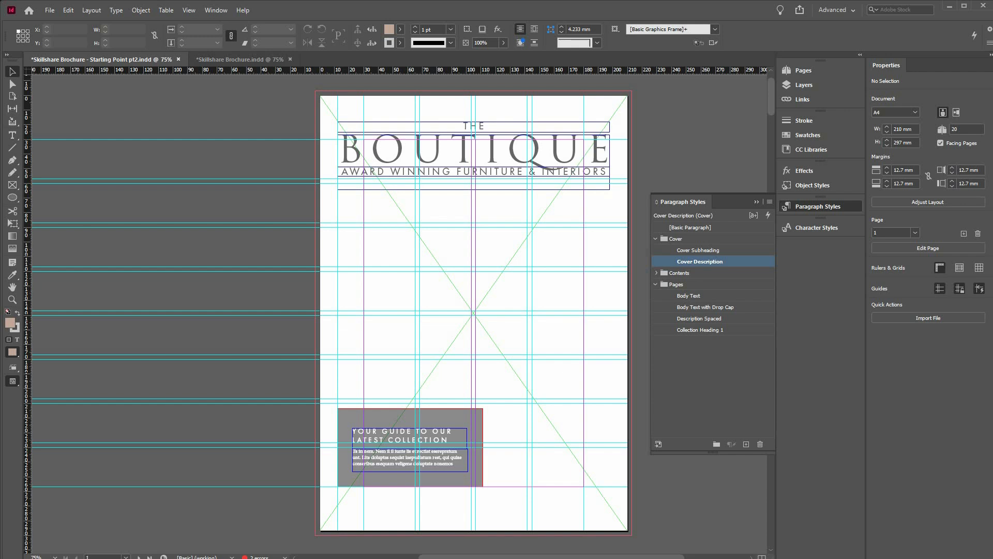
pyautogui.click(488, 254)
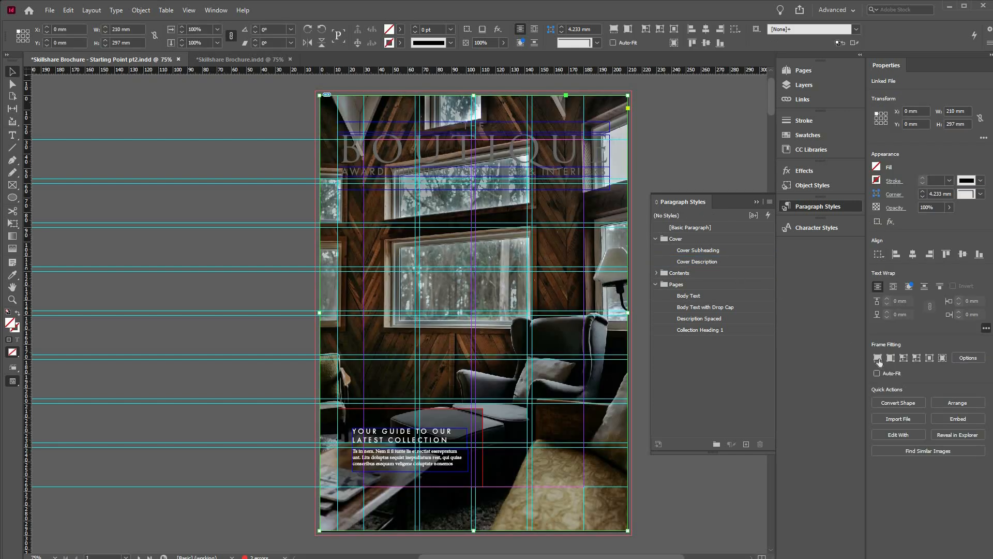
pyautogui.click(878, 359)
pyautogui.click(651, 150)
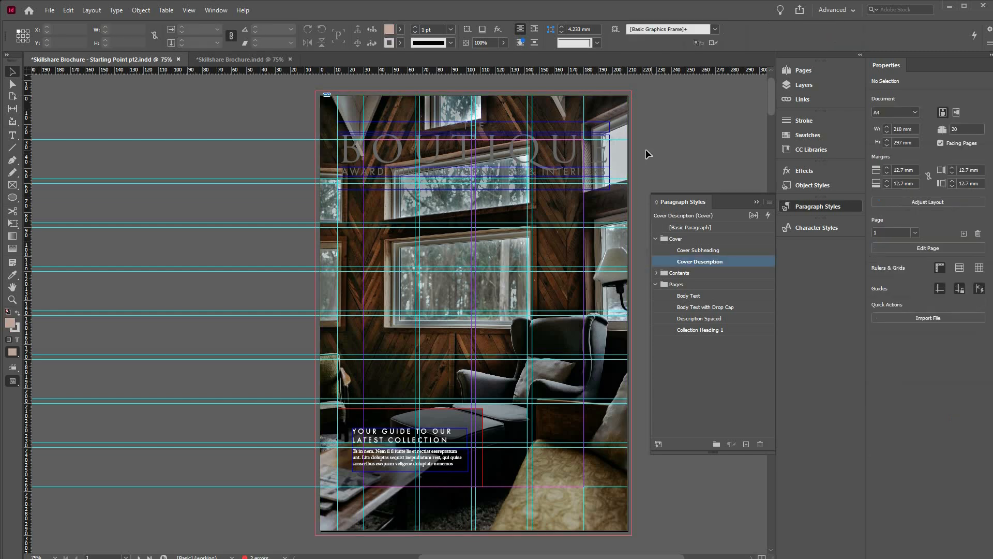
pyautogui.press('w')
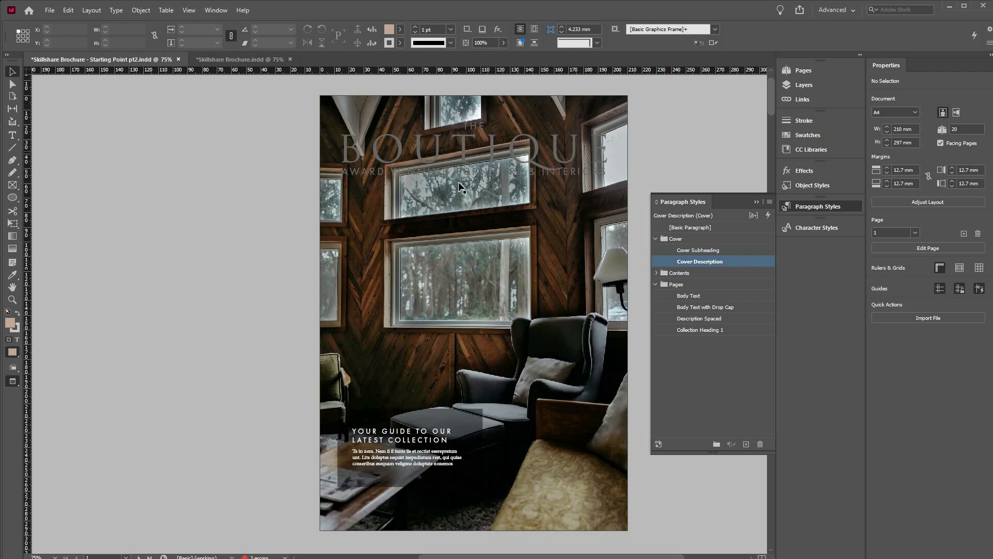
# Colour the text of the "THE", "BOUTIQUE" and tagline frames with the White swatch.
pyautogui.click(497, 170)
pyautogui.keyDown('shift'); pyautogui.click(476, 127); pyautogui.keyUp('shift')
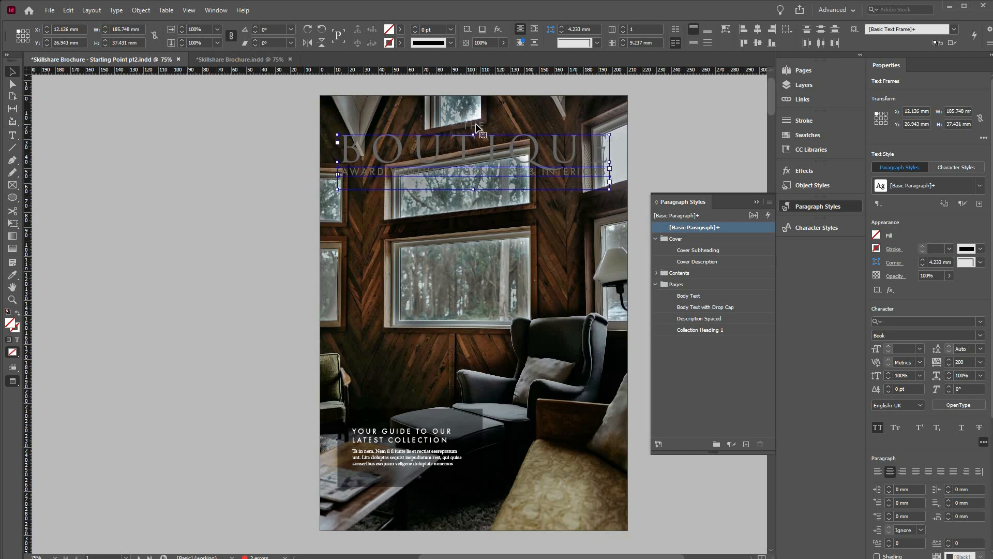
pyautogui.keyDown('shift'); pyautogui.click(477, 128); pyautogui.keyUp('shift')
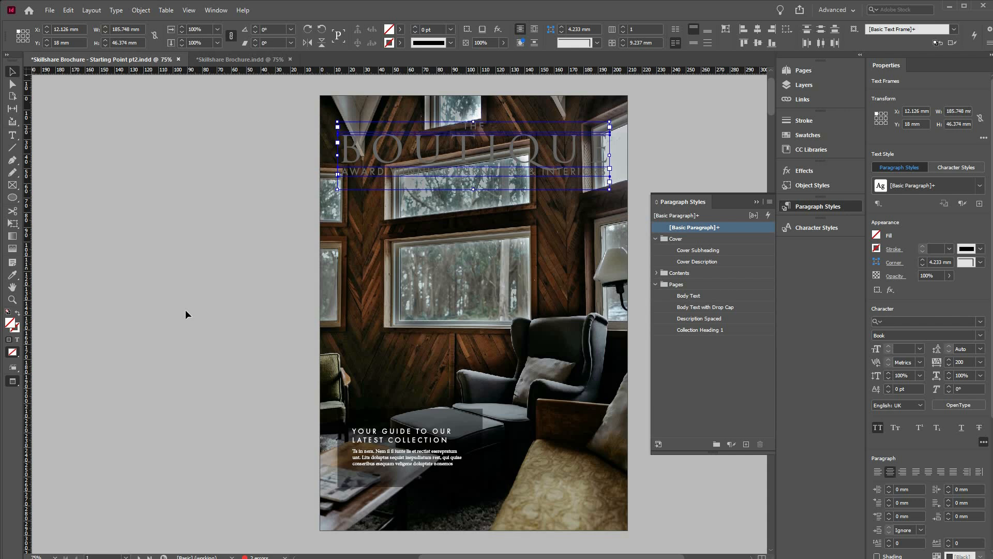
pyautogui.click(17, 339)
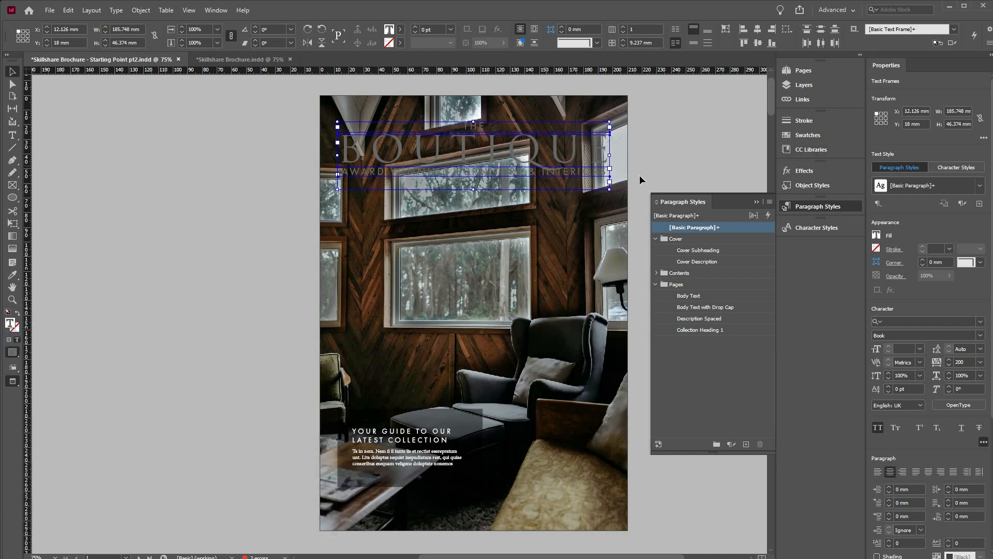
pyautogui.click(814, 133)
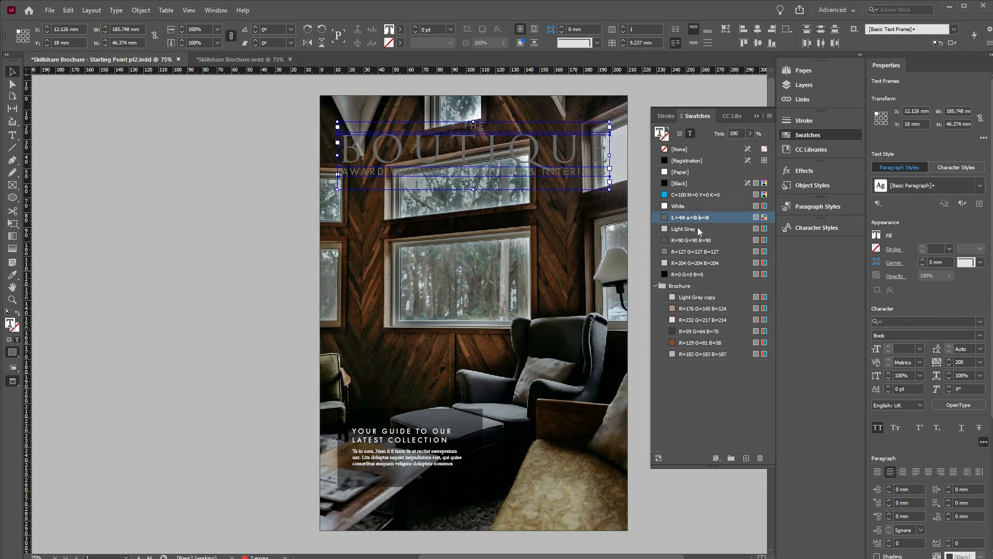
pyautogui.press('j')
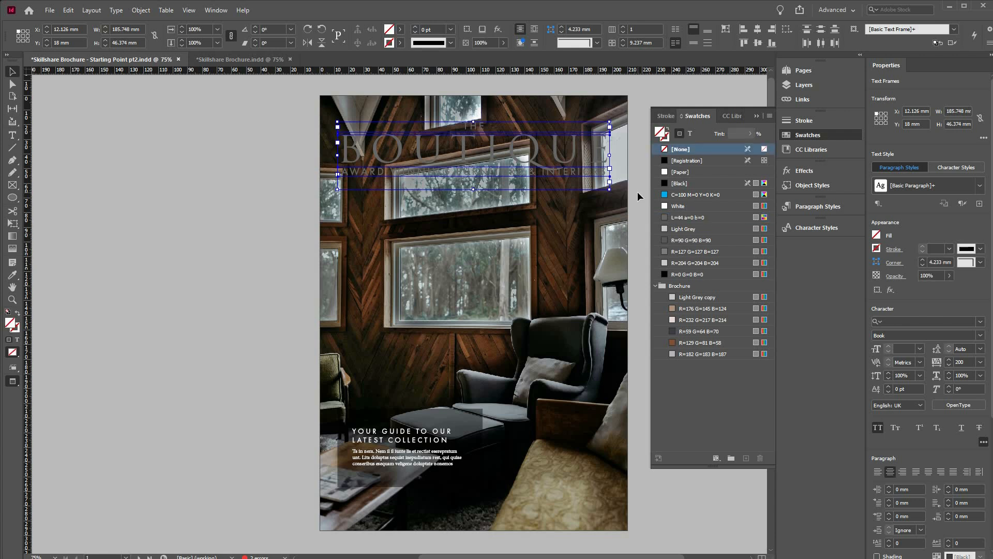
pyautogui.press('j')
pyautogui.click(680, 206)
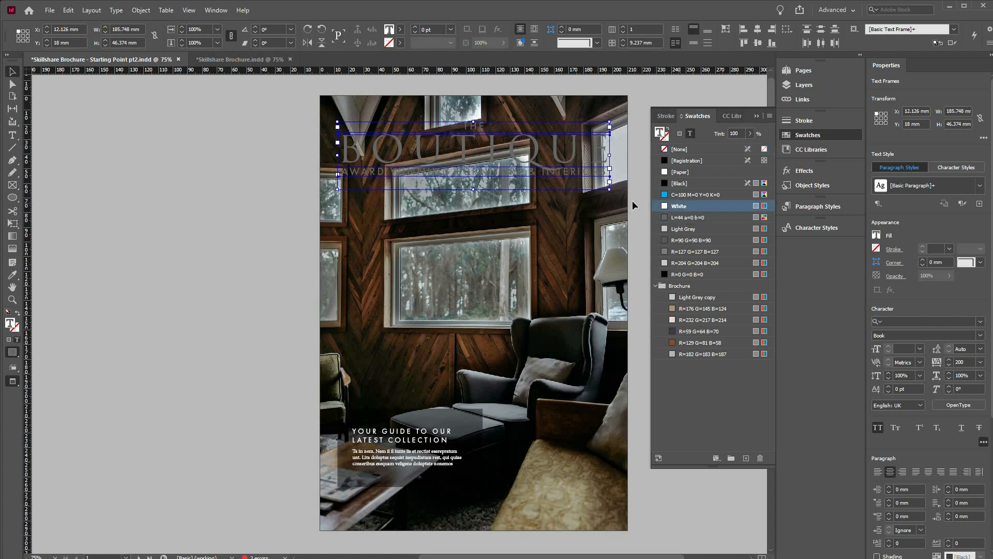
pyautogui.click(502, 187)
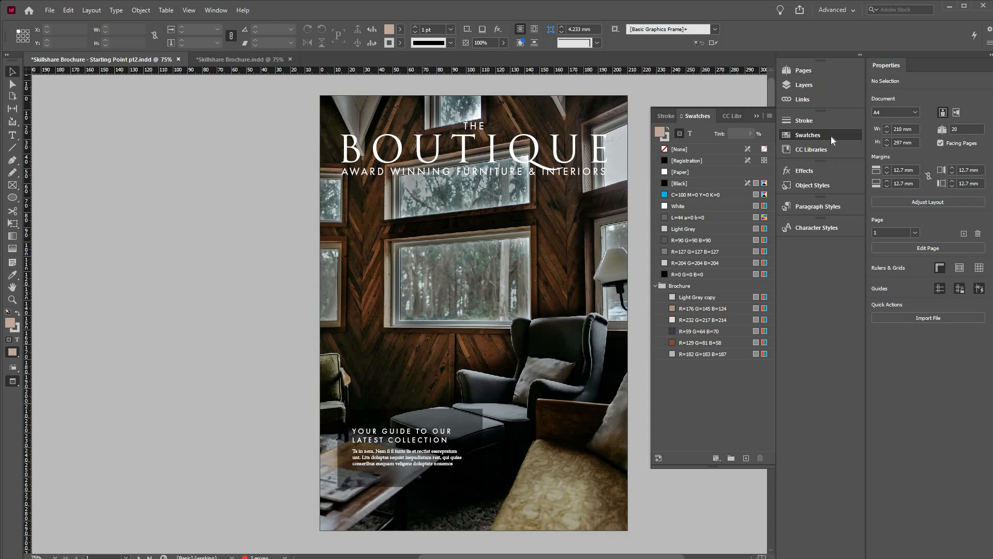
# Draw a rectangle about 162.5 × 60 mm on the objects layer across the middle of the cover.
pyautogui.click(448, 425)
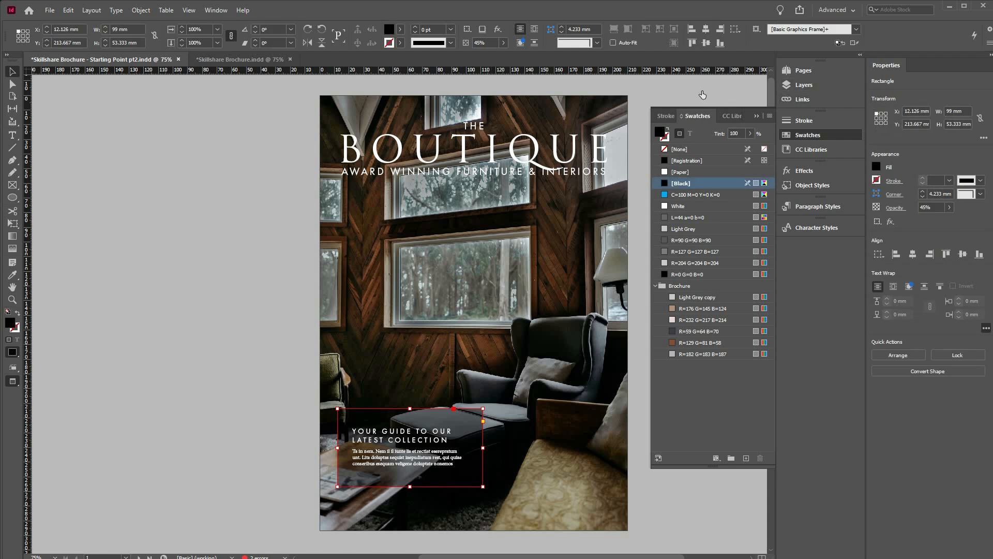
pyautogui.press('F7')
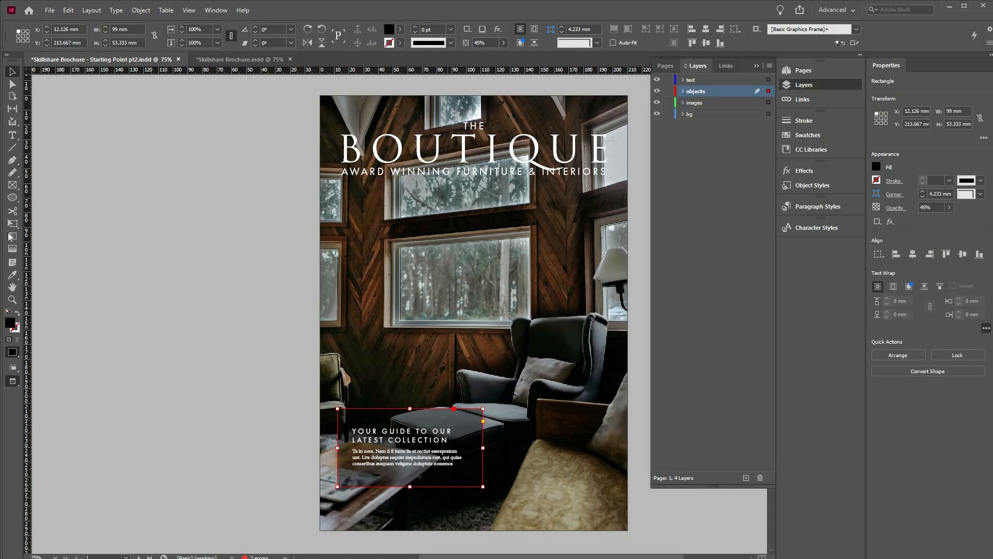
pyautogui.click(12, 198)
pyautogui.press('m')
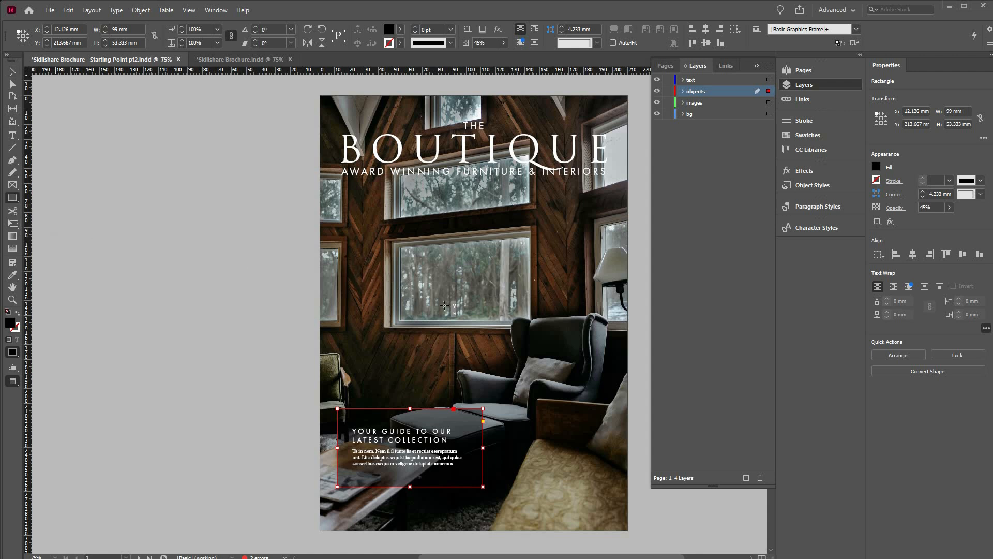
pyautogui.moveTo(357, 274); pyautogui.dragTo(594, 362)
pyautogui.press('v')
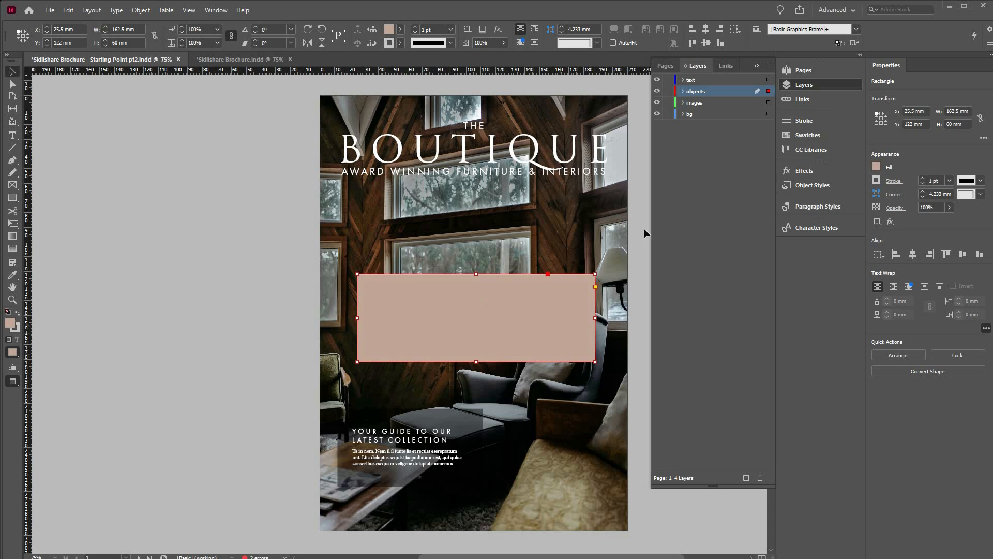
# Remove the new rectangle's stroke, fill it with the R=0 G=0 B=0 swatch and set its opacity to 50%.
pyautogui.click(18, 330)
pyautogui.press('/')
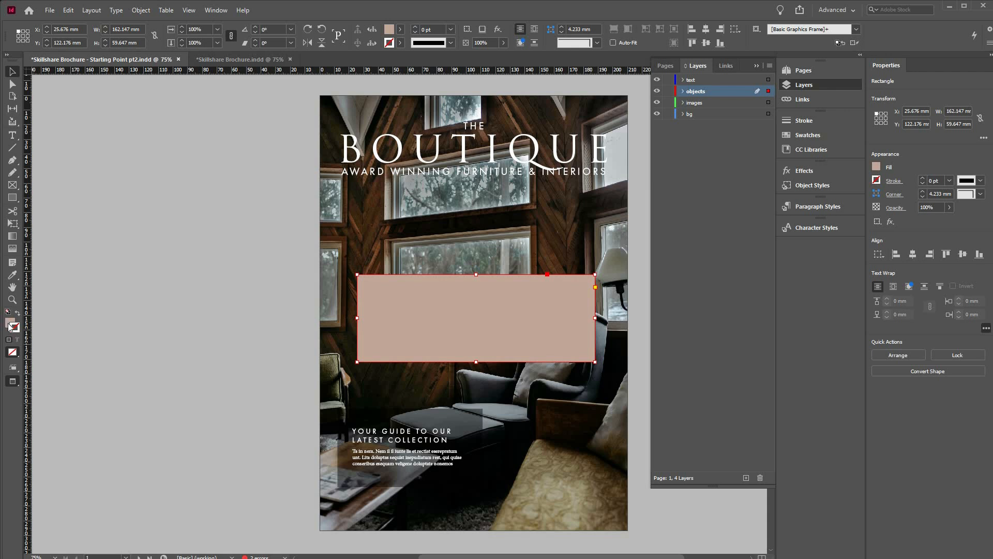
pyautogui.click(9, 325)
pyautogui.press('F5')
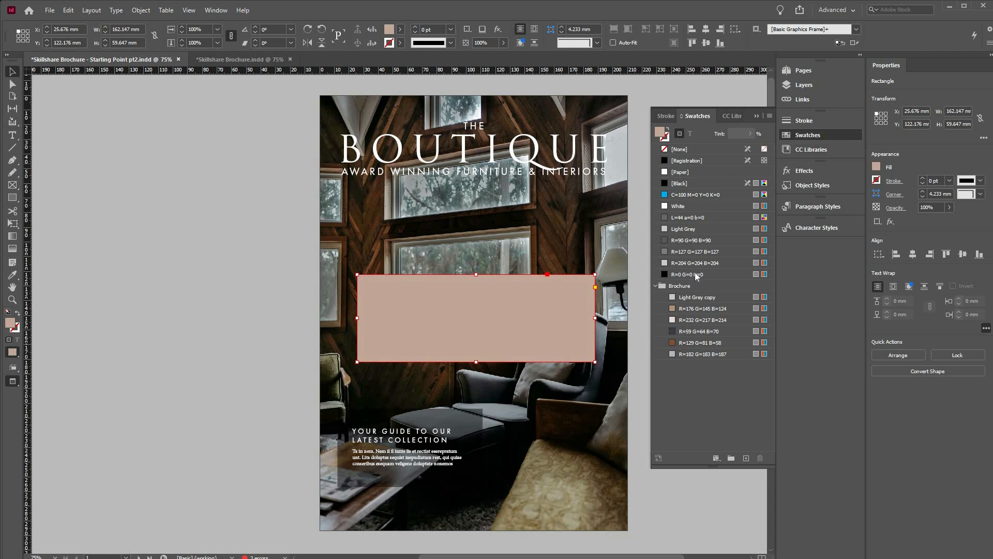
pyautogui.moveTo(525, 301); pyautogui.dragTo(543, 310)
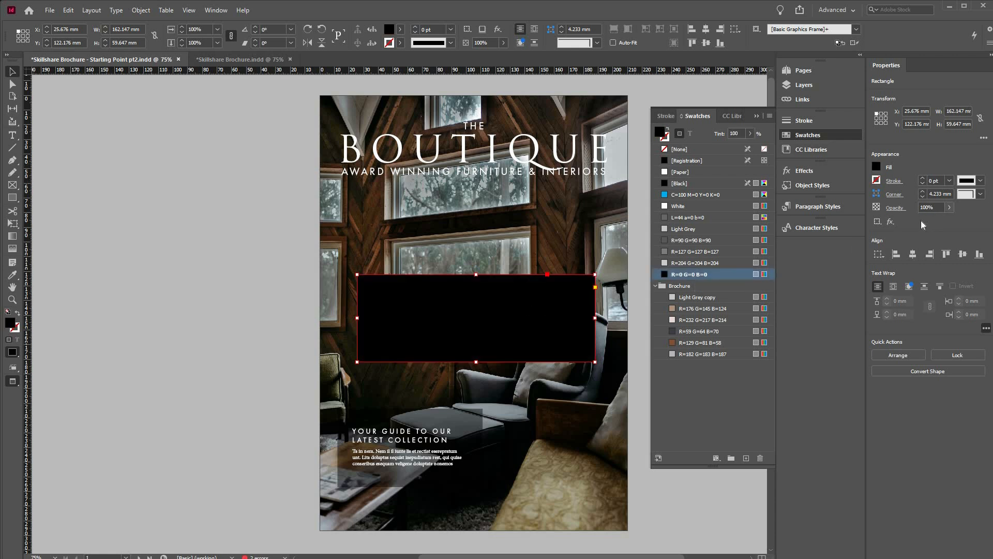
pyautogui.click(923, 221)
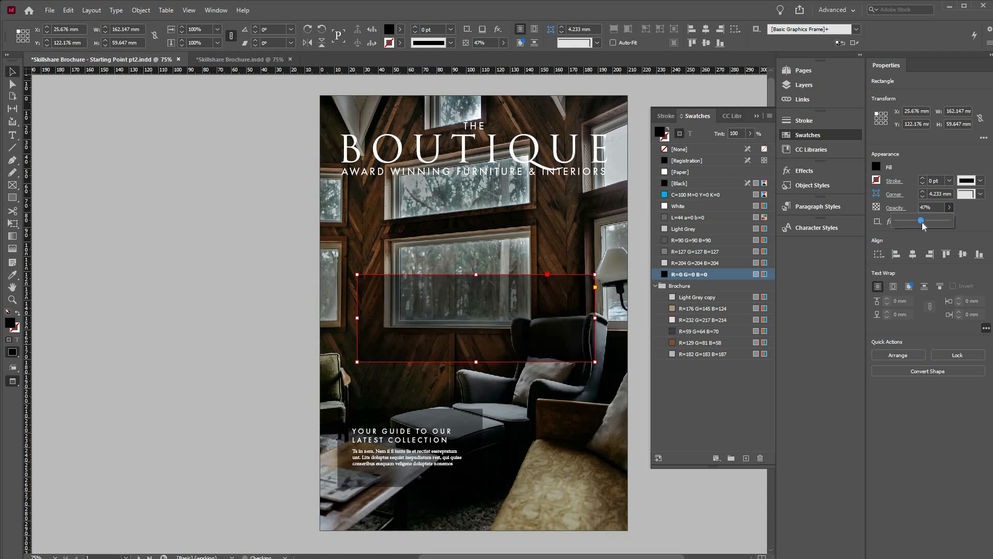
pyautogui.moveTo(923, 222); pyautogui.dragTo(921, 223)
pyautogui.hotkey('ctrl', 'shift', 'a')
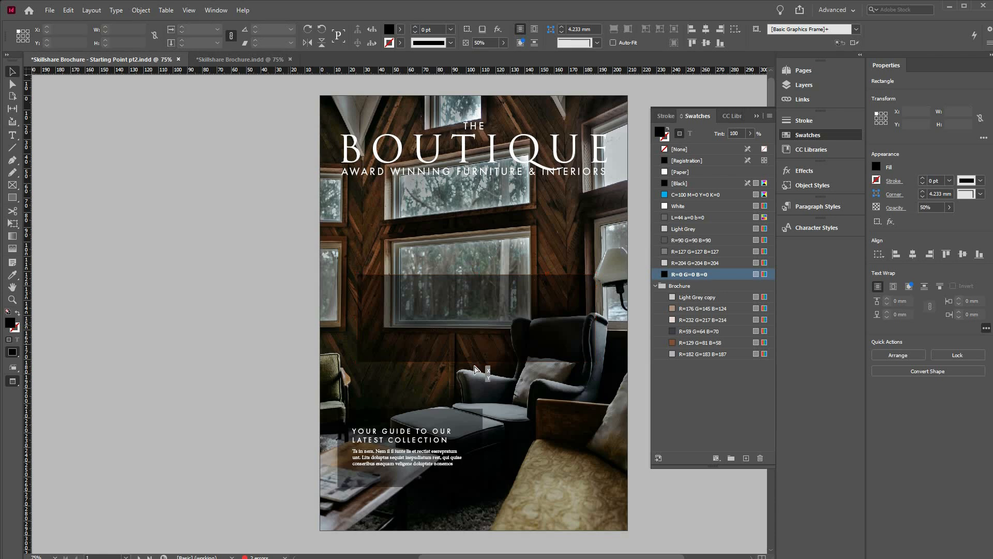
# Move the translucent rectangle behind the cover title at Y 9 mm and stretch it to the full 210 mm page width.
pyautogui.moveTo(480, 335); pyautogui.dragTo(538, 399)
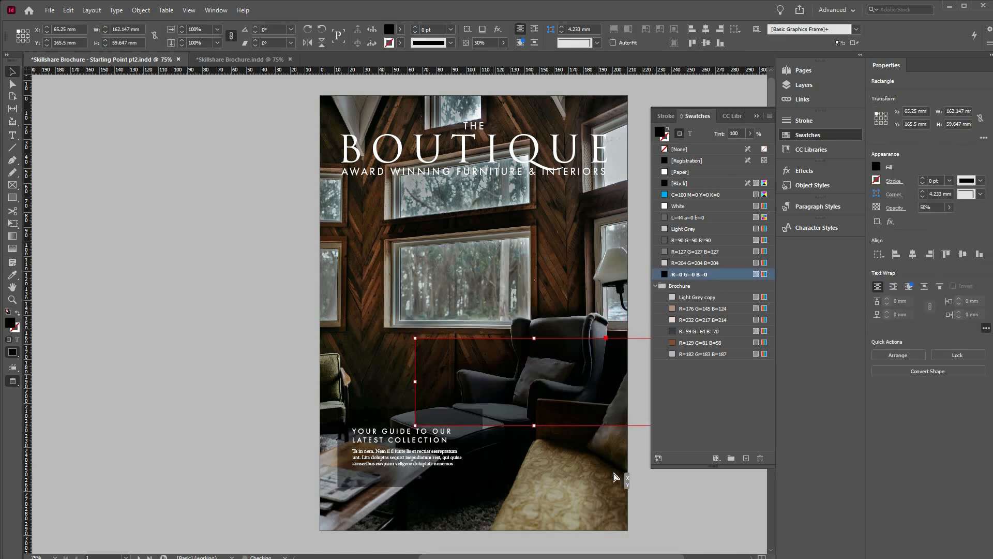
pyautogui.moveTo(526, 456); pyautogui.dragTo(483, 439)
pyautogui.moveTo(521, 372); pyautogui.dragTo(332, 112)
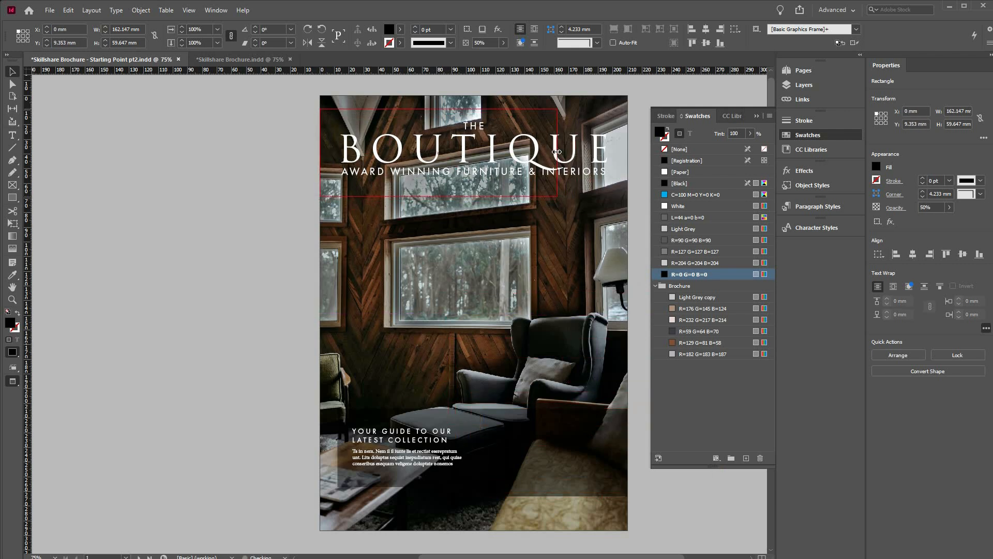
pyautogui.moveTo(632, 156); pyautogui.dragTo(628, 154)
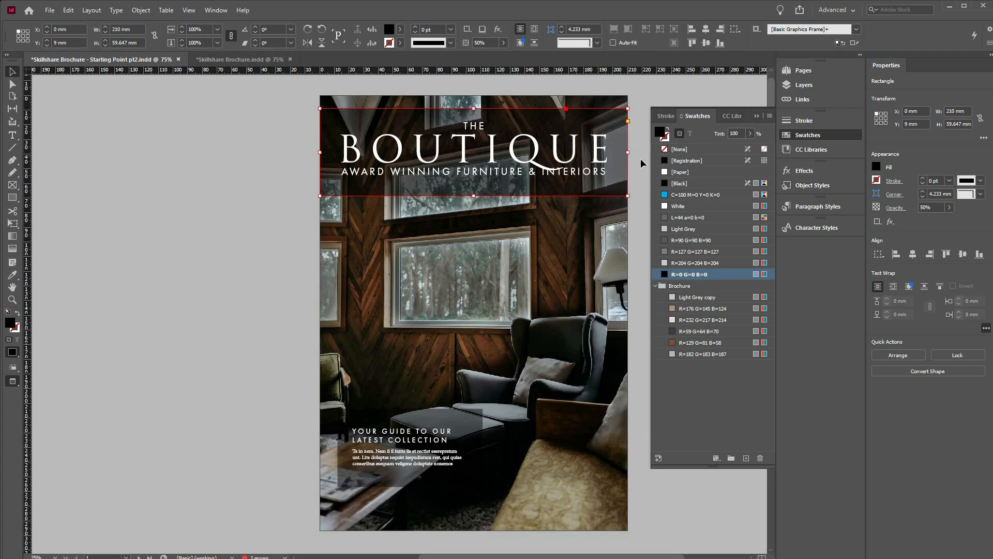
pyautogui.click(640, 158)
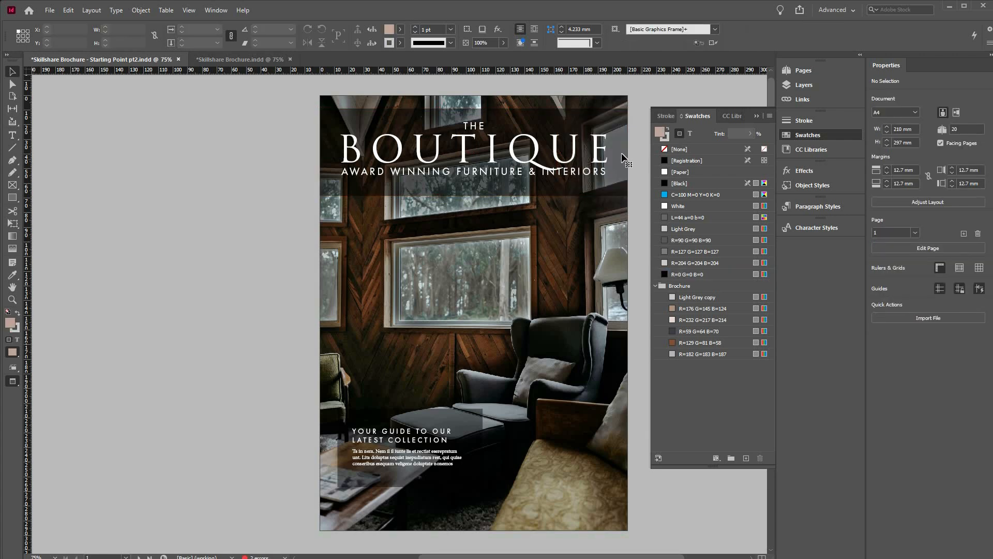
# Show the guides and extend the title's overlay rectangle to the bleed on both sides, making it 216 mm wide.
pyautogui.press('w')
pyautogui.click(628, 154)
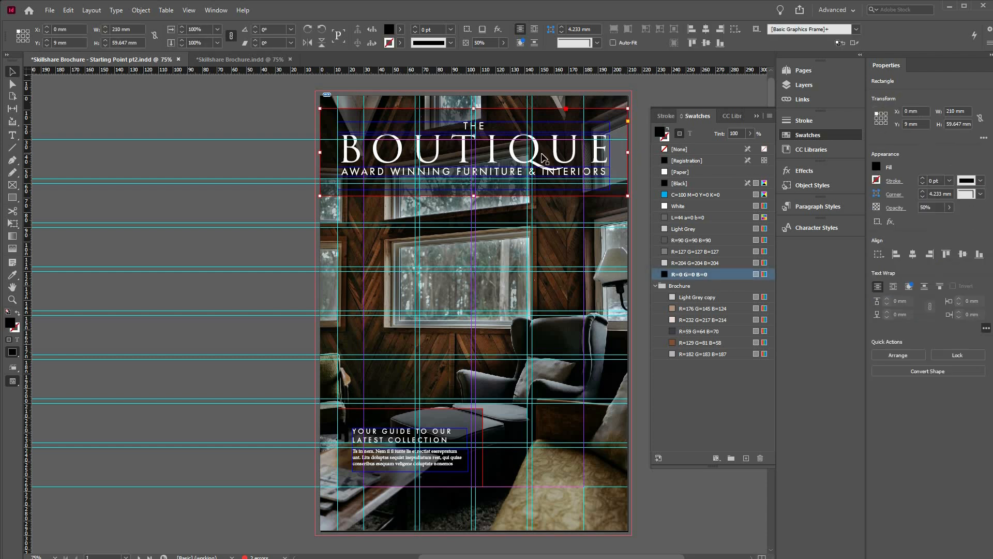
pyautogui.moveTo(320, 151); pyautogui.dragTo(315, 152)
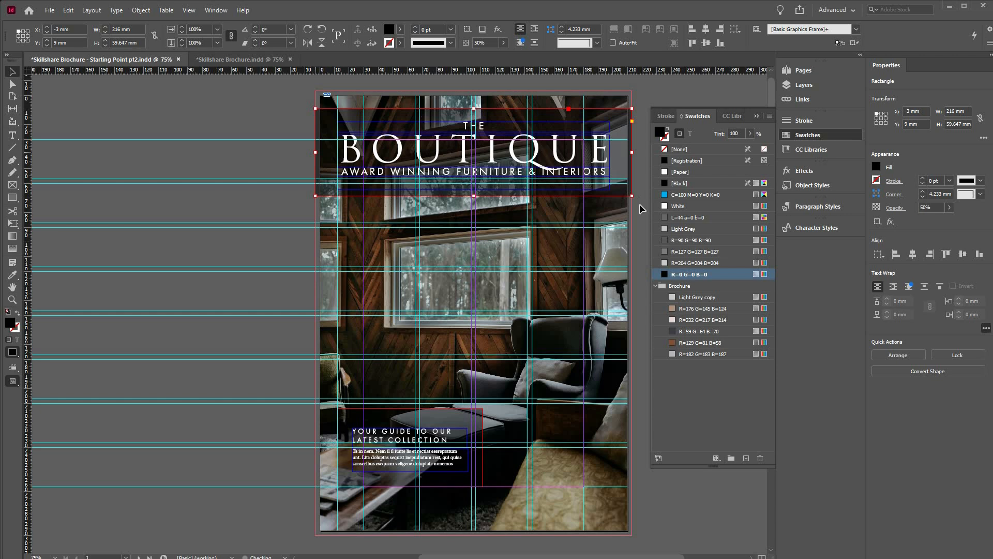
pyautogui.click(630, 103)
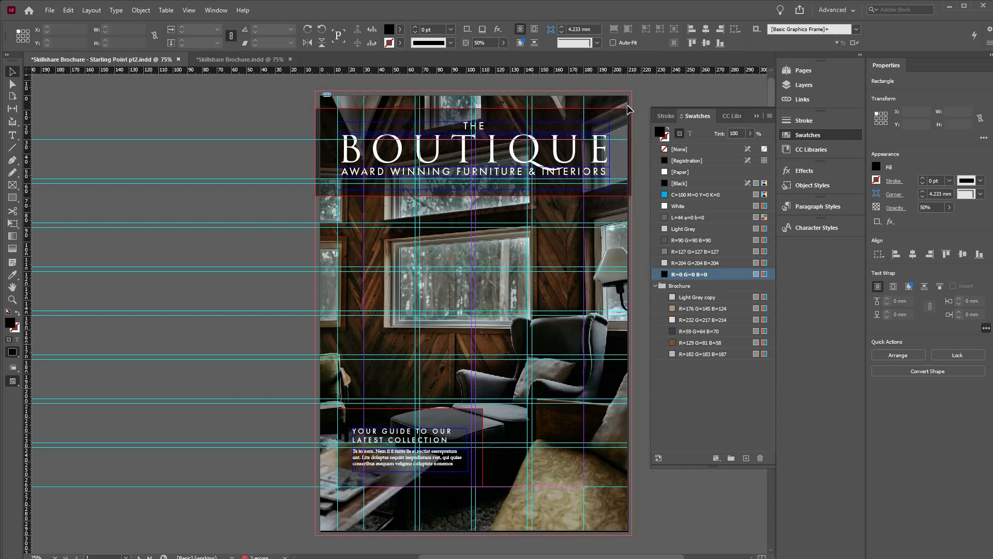
# Extend the cover photo frame to the bleed on all sides, 216 × 303 mm, and fill the frame proportionally.
pyautogui.click(629, 102)
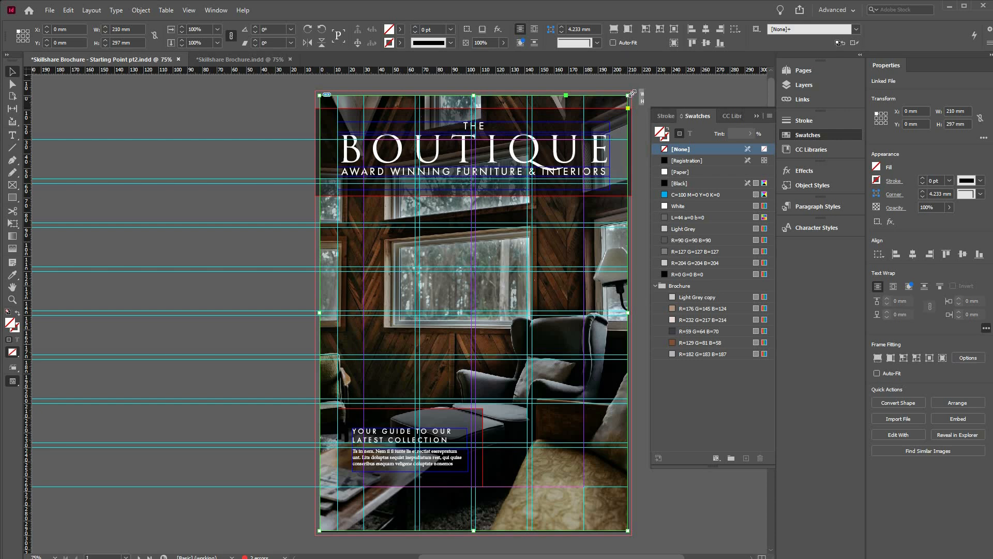
pyautogui.moveTo(629, 95); pyautogui.dragTo(633, 91)
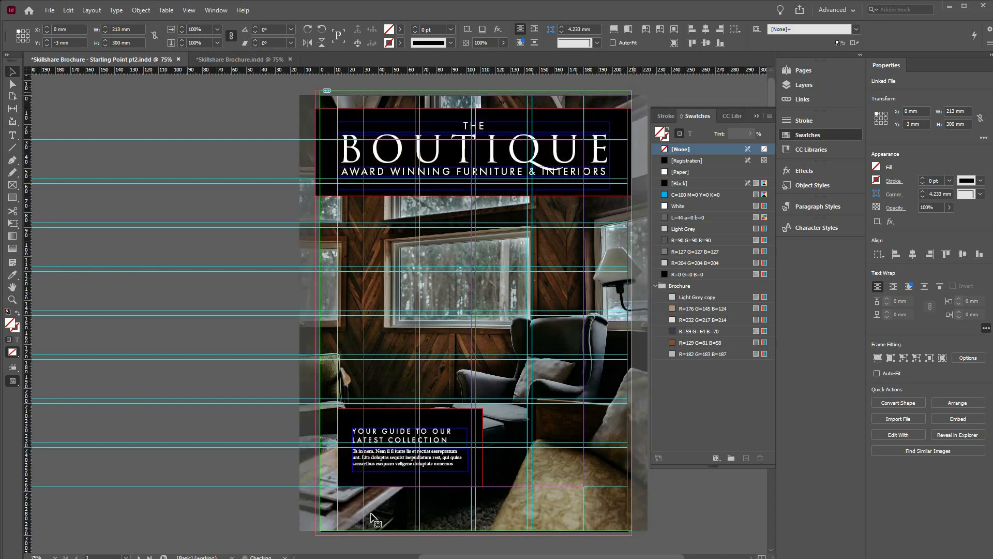
pyautogui.moveTo(321, 532); pyautogui.dragTo(316, 536)
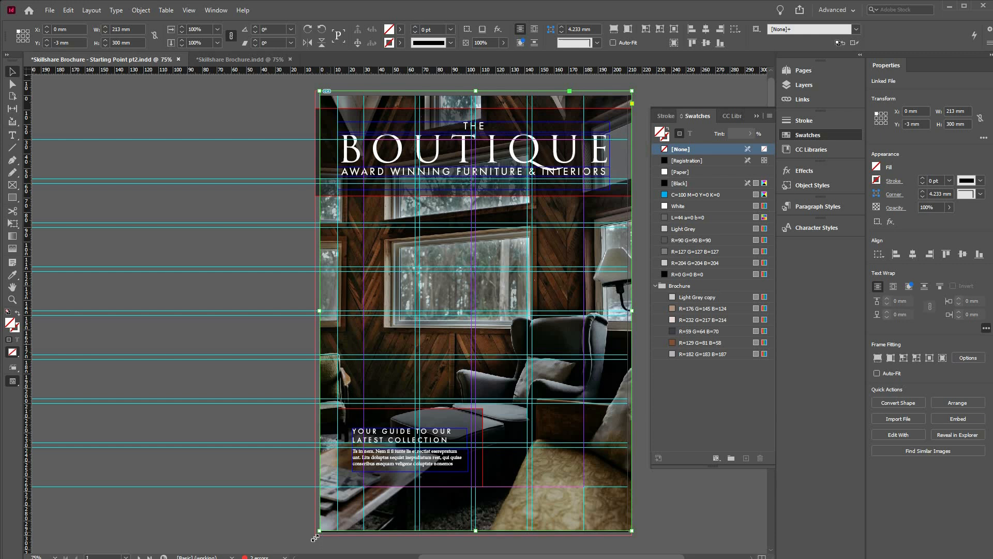
pyautogui.moveTo(474, 536); pyautogui.dragTo(474, 537)
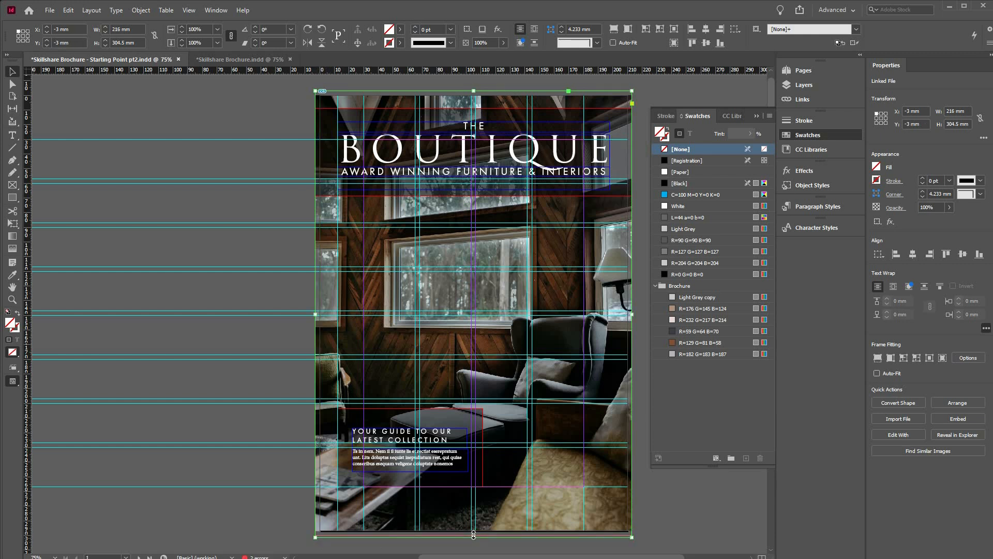
pyautogui.hotkey('ctrl', 'z')
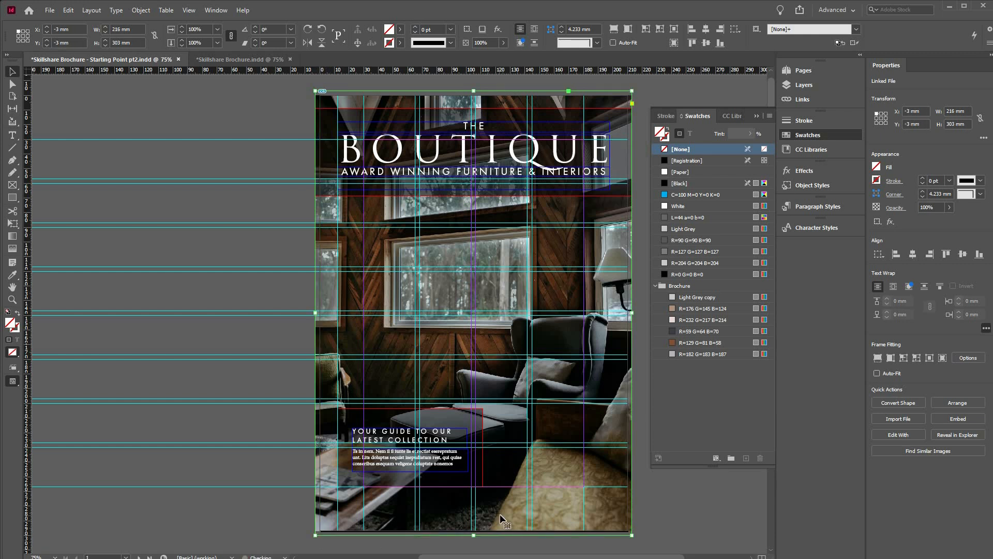
pyautogui.click(877, 357)
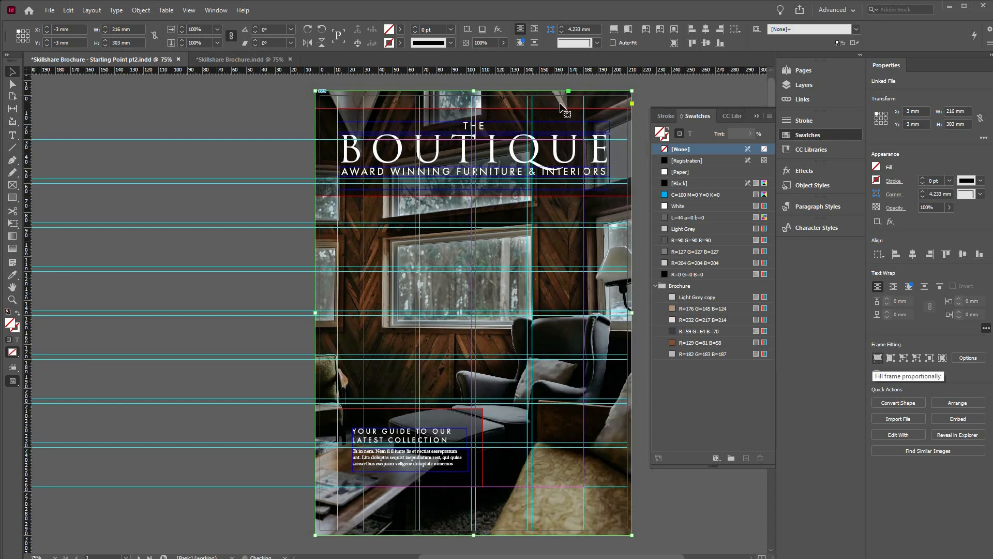
pyautogui.click(635, 140)
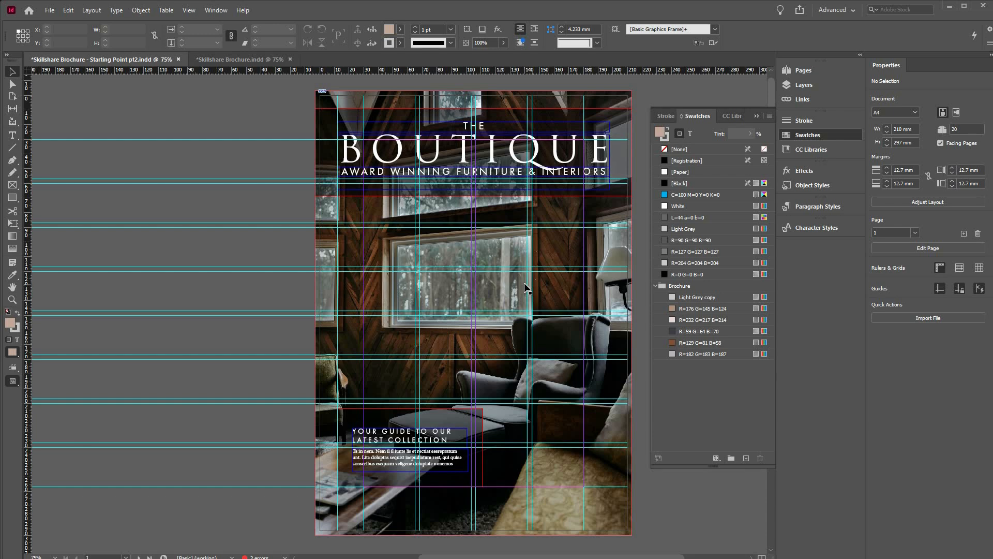
# Preview the cover without guides and delete the dark overlay rectangle behind the title.
pyautogui.press('w')
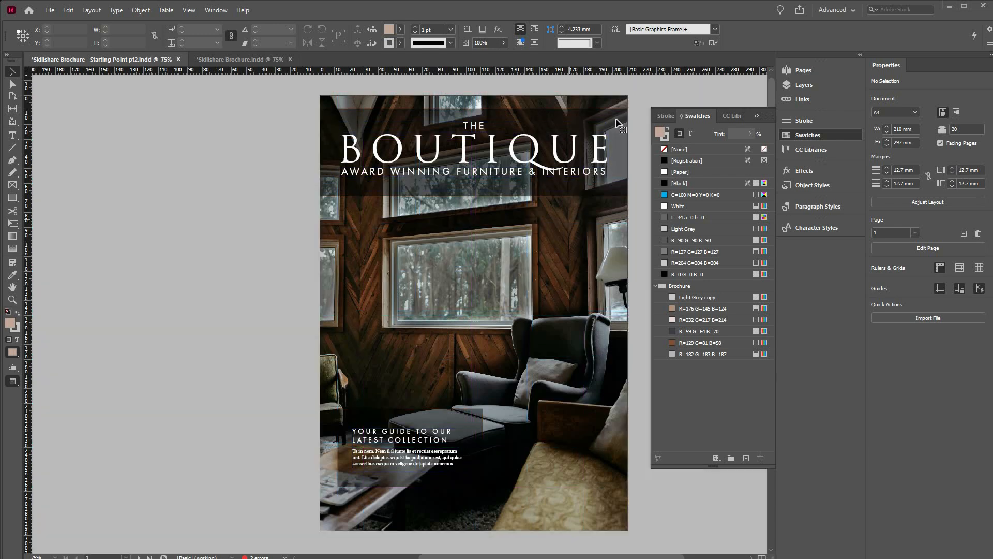
pyautogui.click(592, 124)
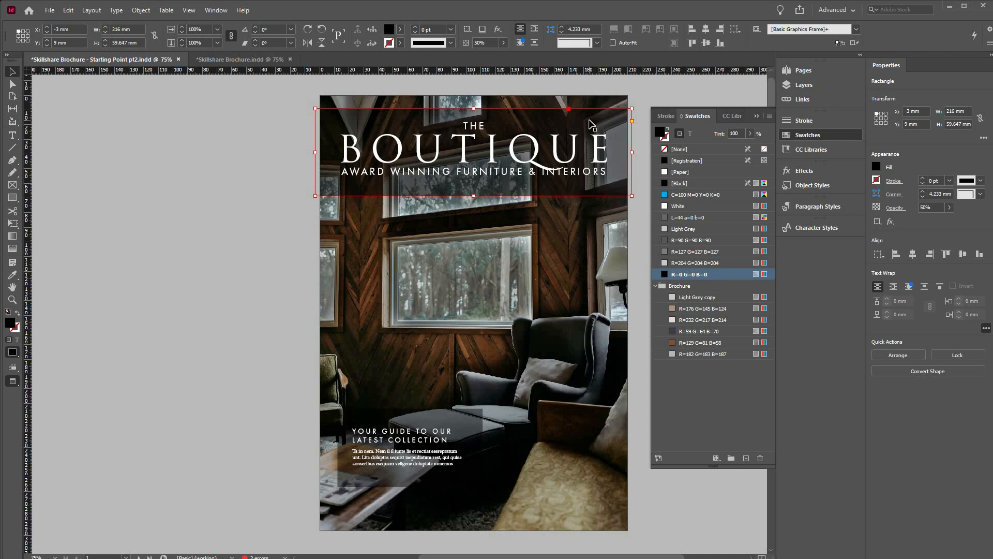
pyautogui.click(620, 262)
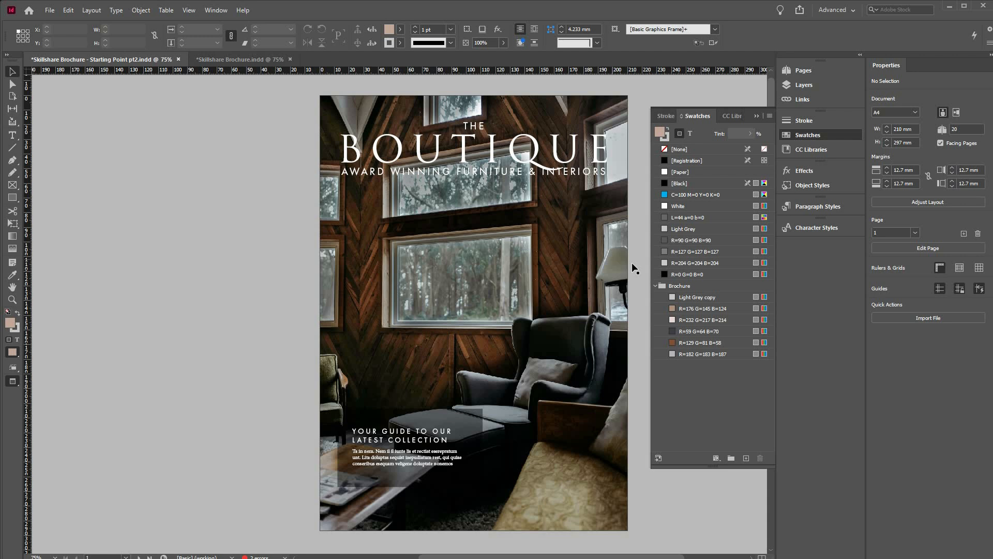